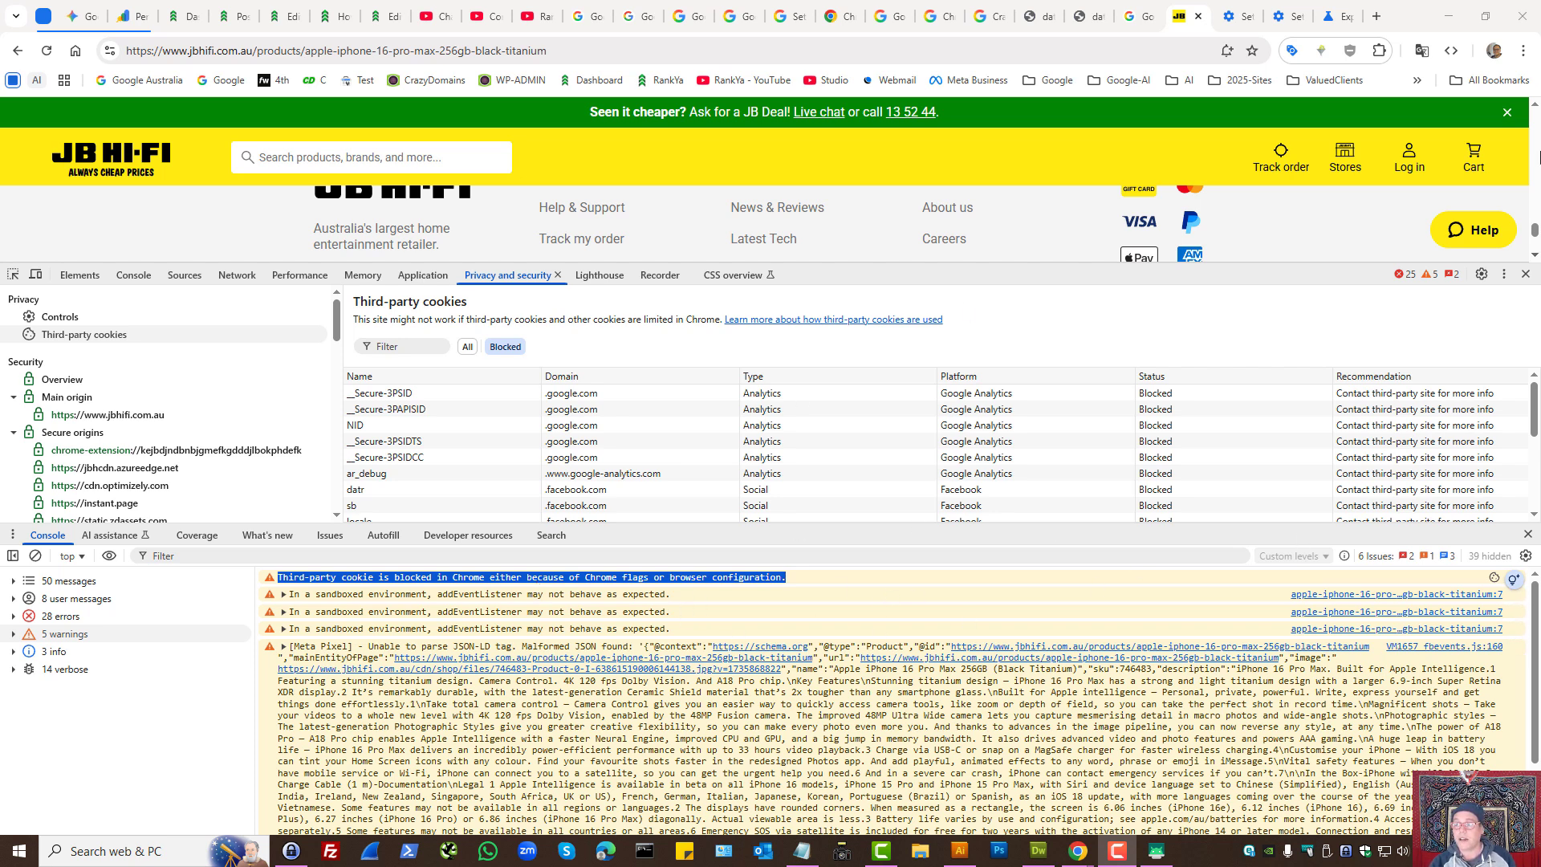
- Open Chrome's privacy settings for third-party cookies and choose to block third-party cookies
click(1524, 51)
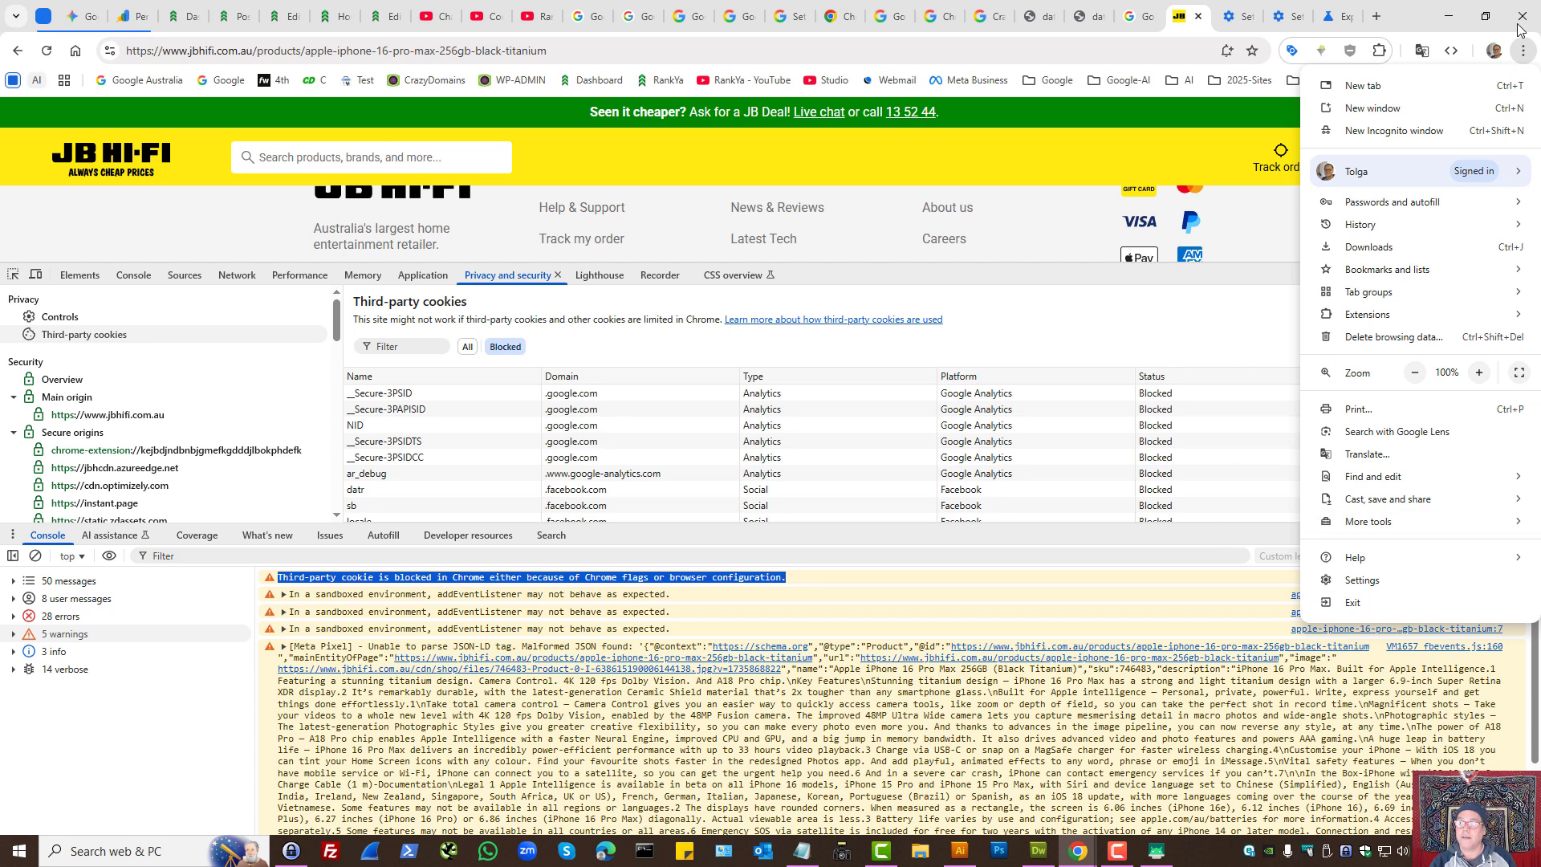
click(1357, 588)
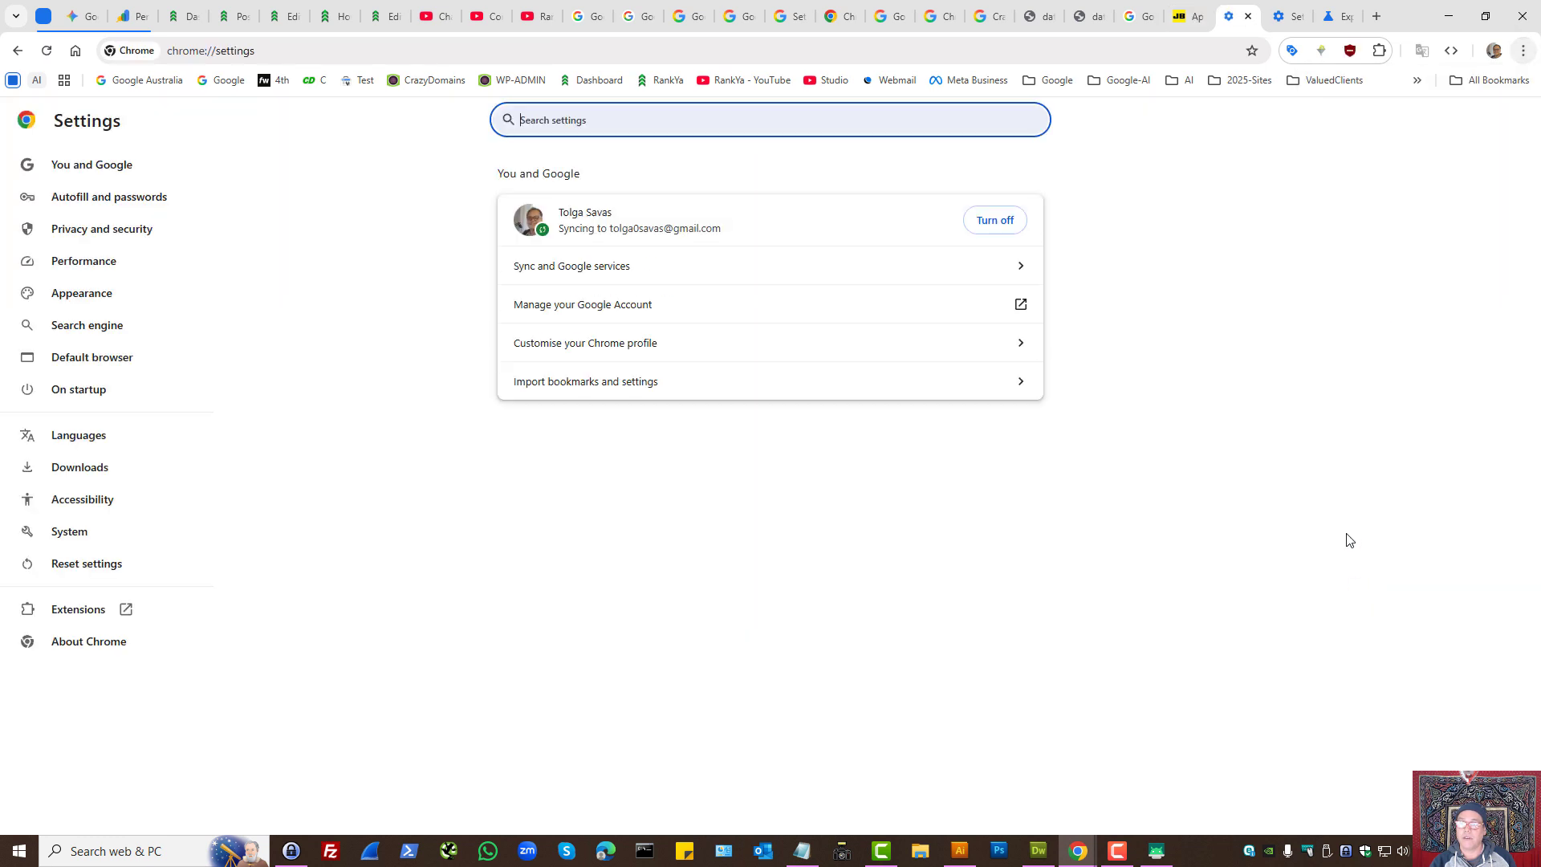
click(90, 230)
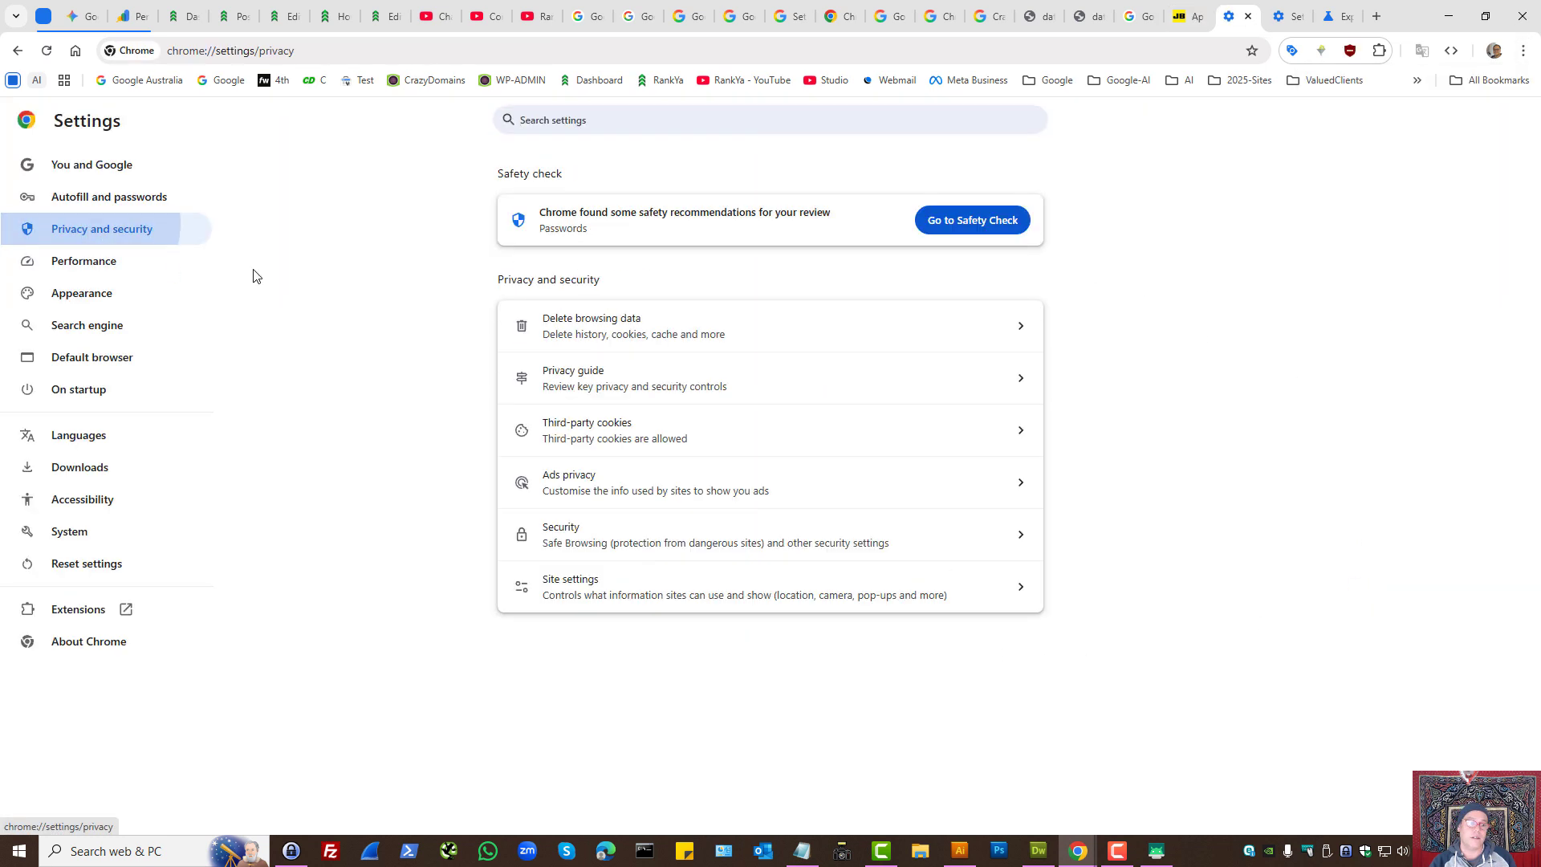
click(567, 431)
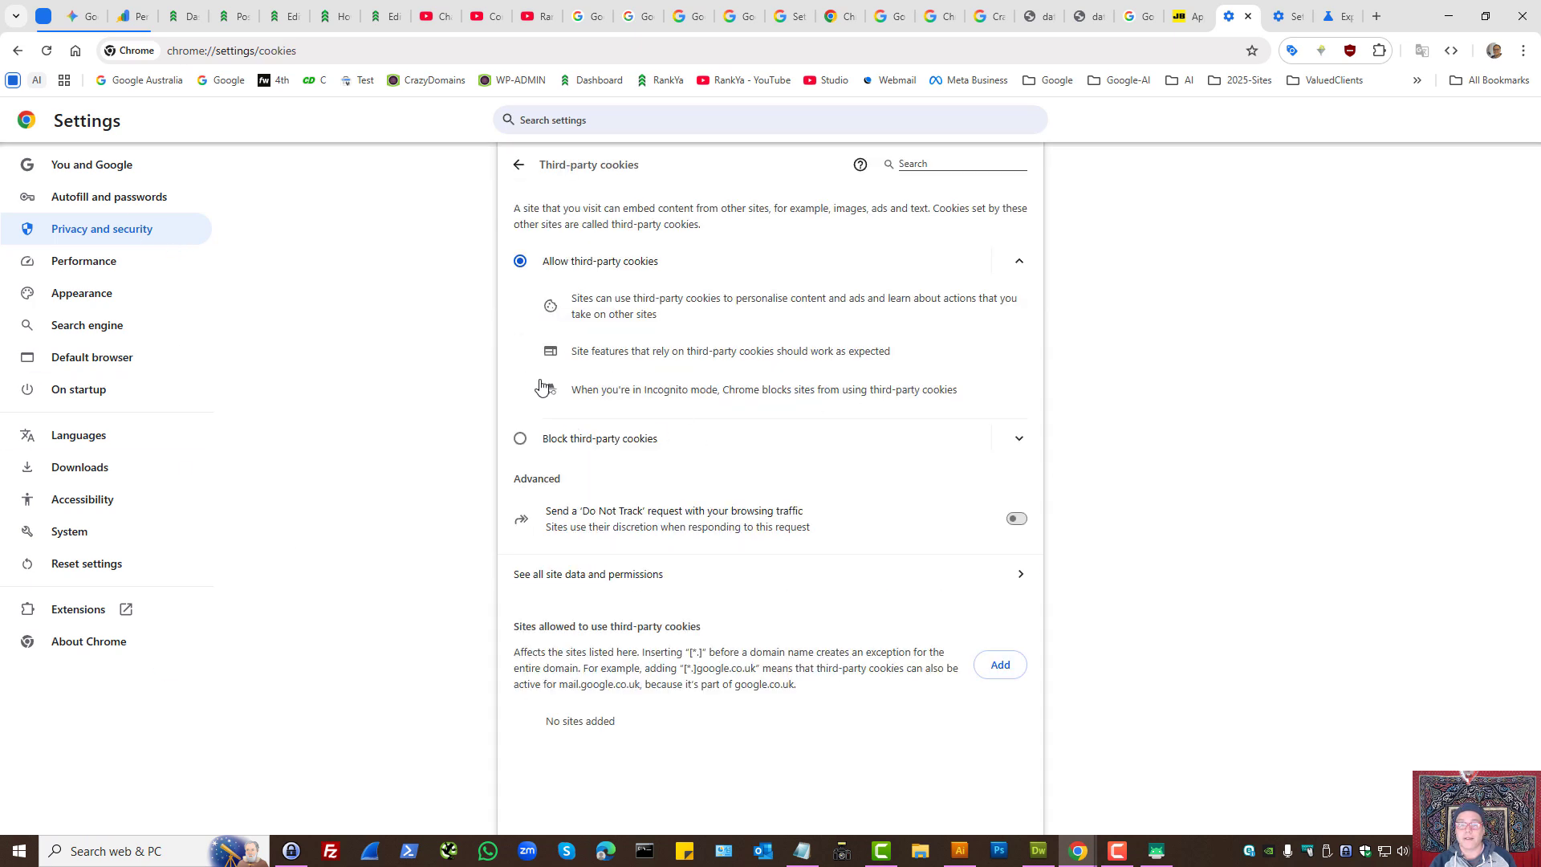
click(521, 444)
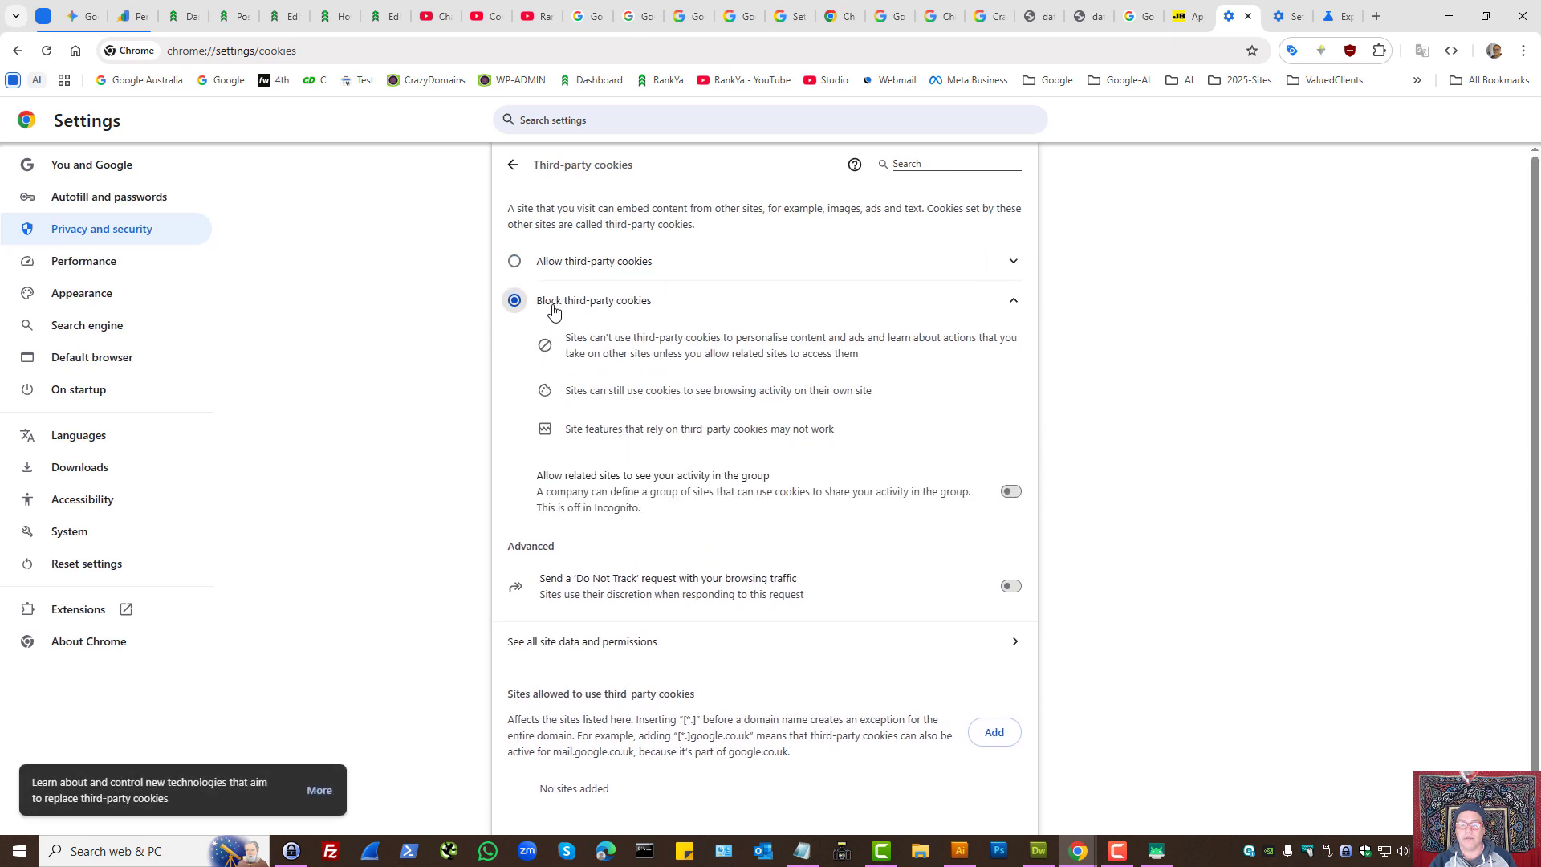
- Check the JB Hi-Fi product page, then set the third-party cookies setting to Allow third-party cookies
click(1180, 6)
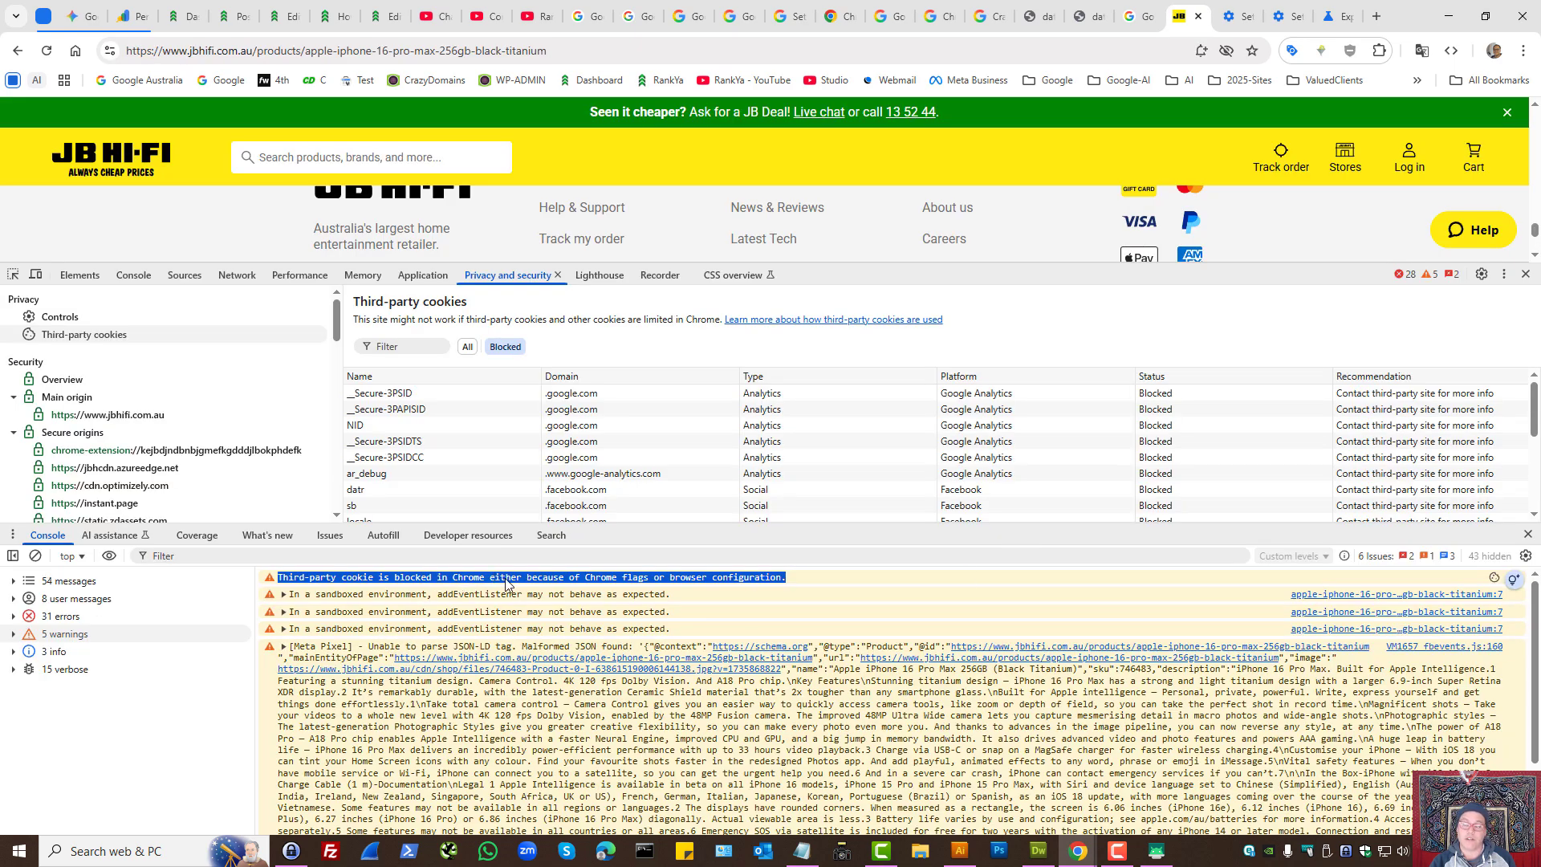
click(1237, 6)
click(515, 261)
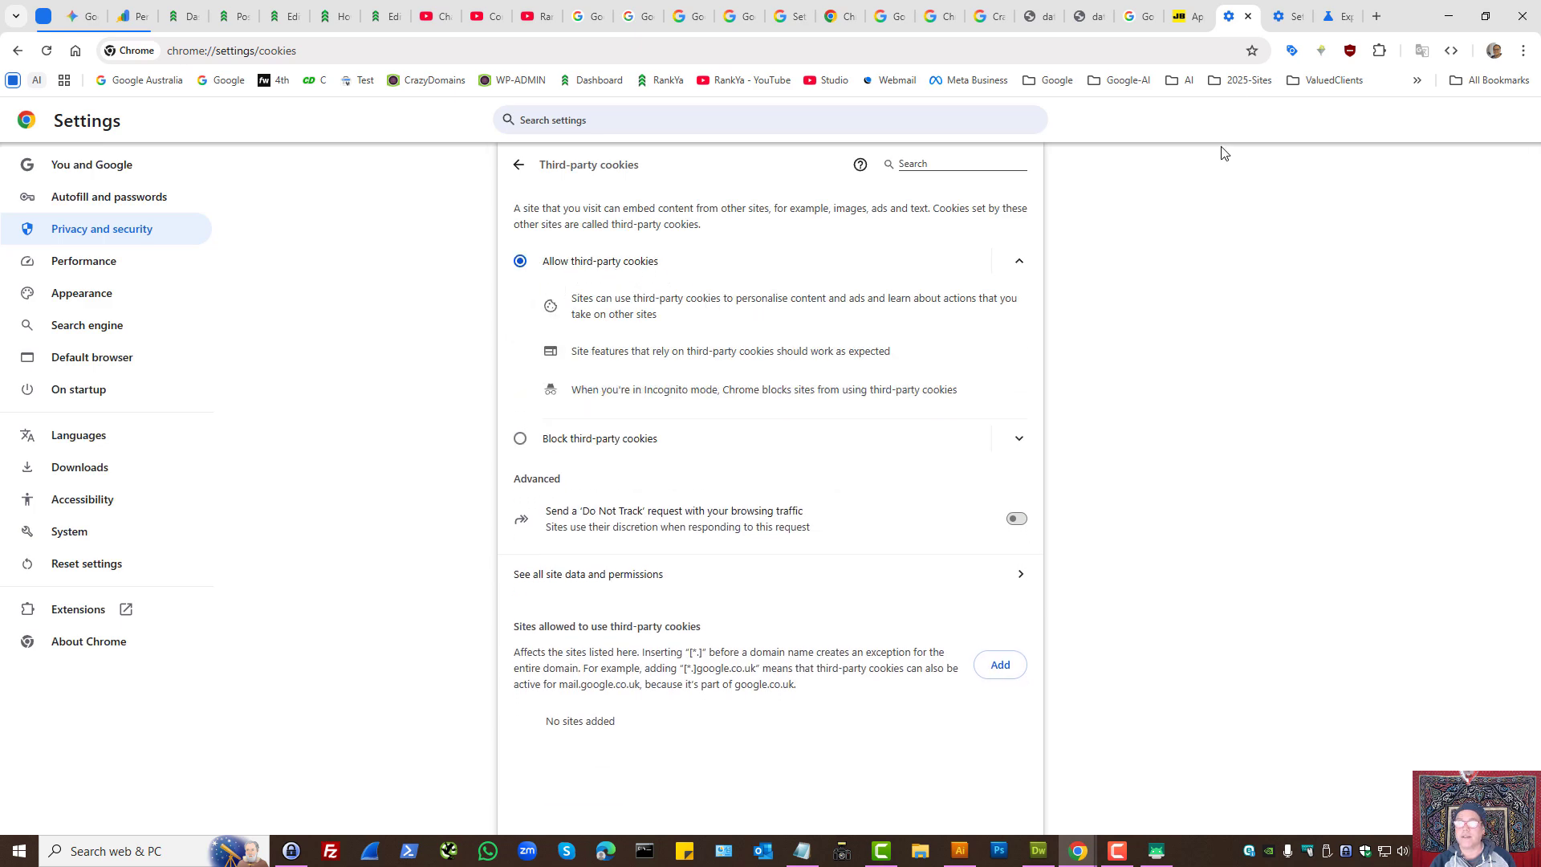
- Return to the JB Hi-Fi product page, view the available reload options, and expand the first sandboxed environment warning
click(1196, 9)
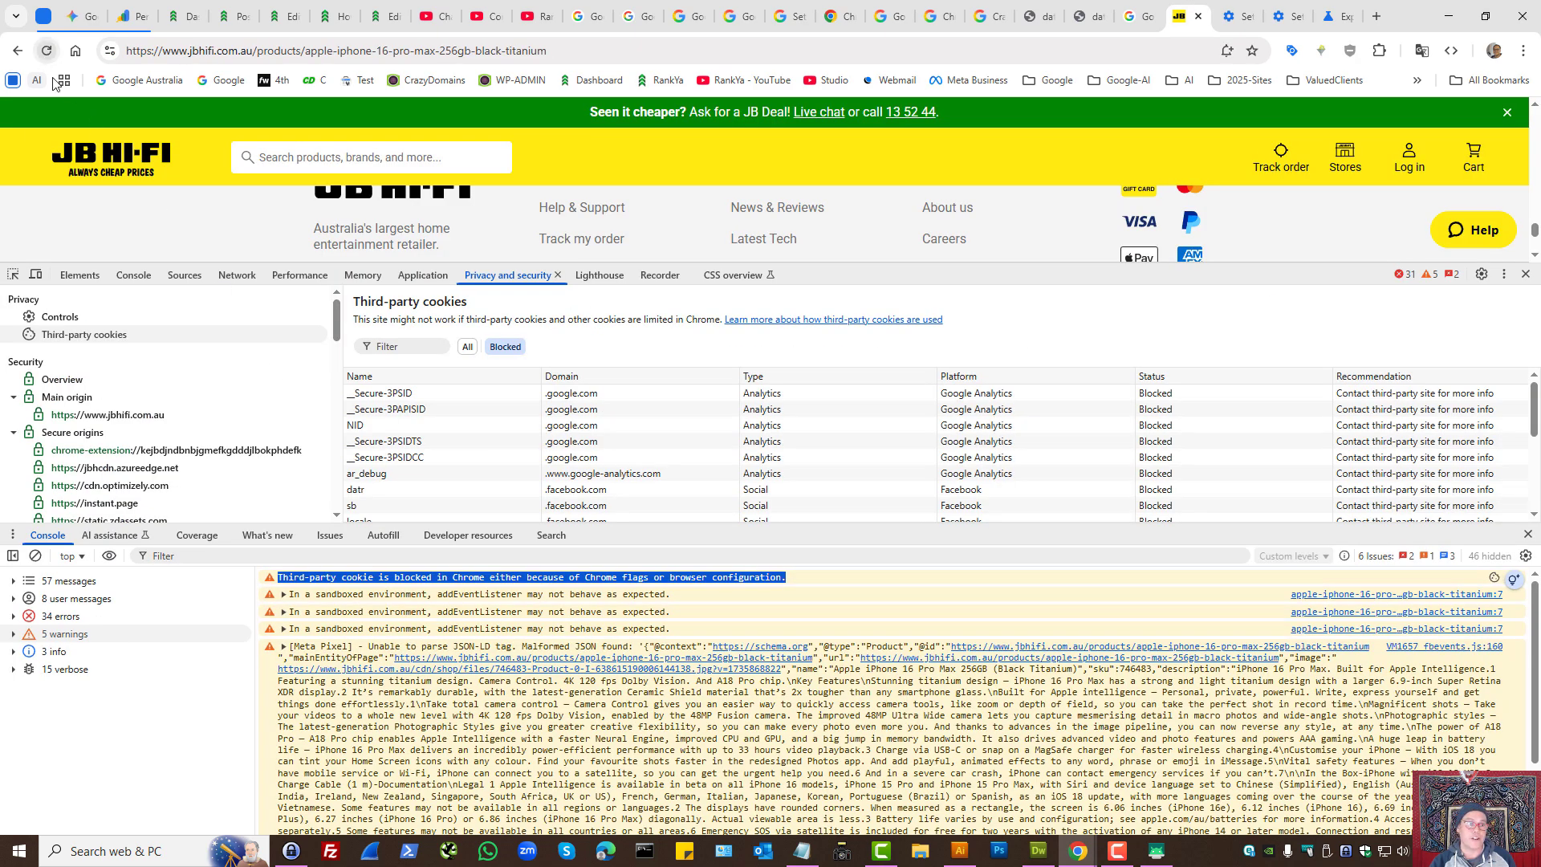
right_click(46, 50)
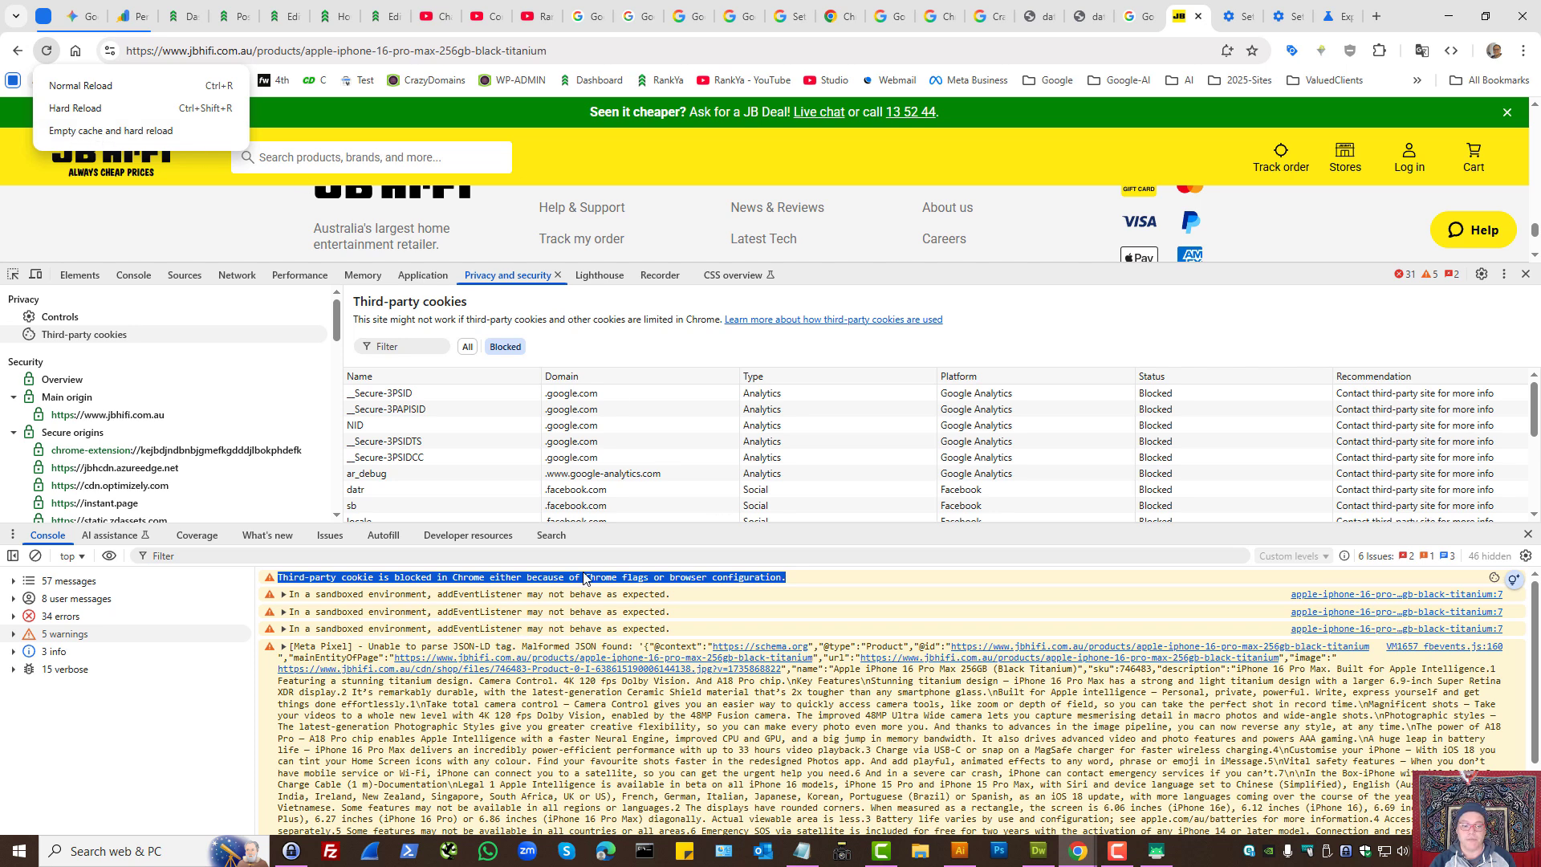
click(826, 592)
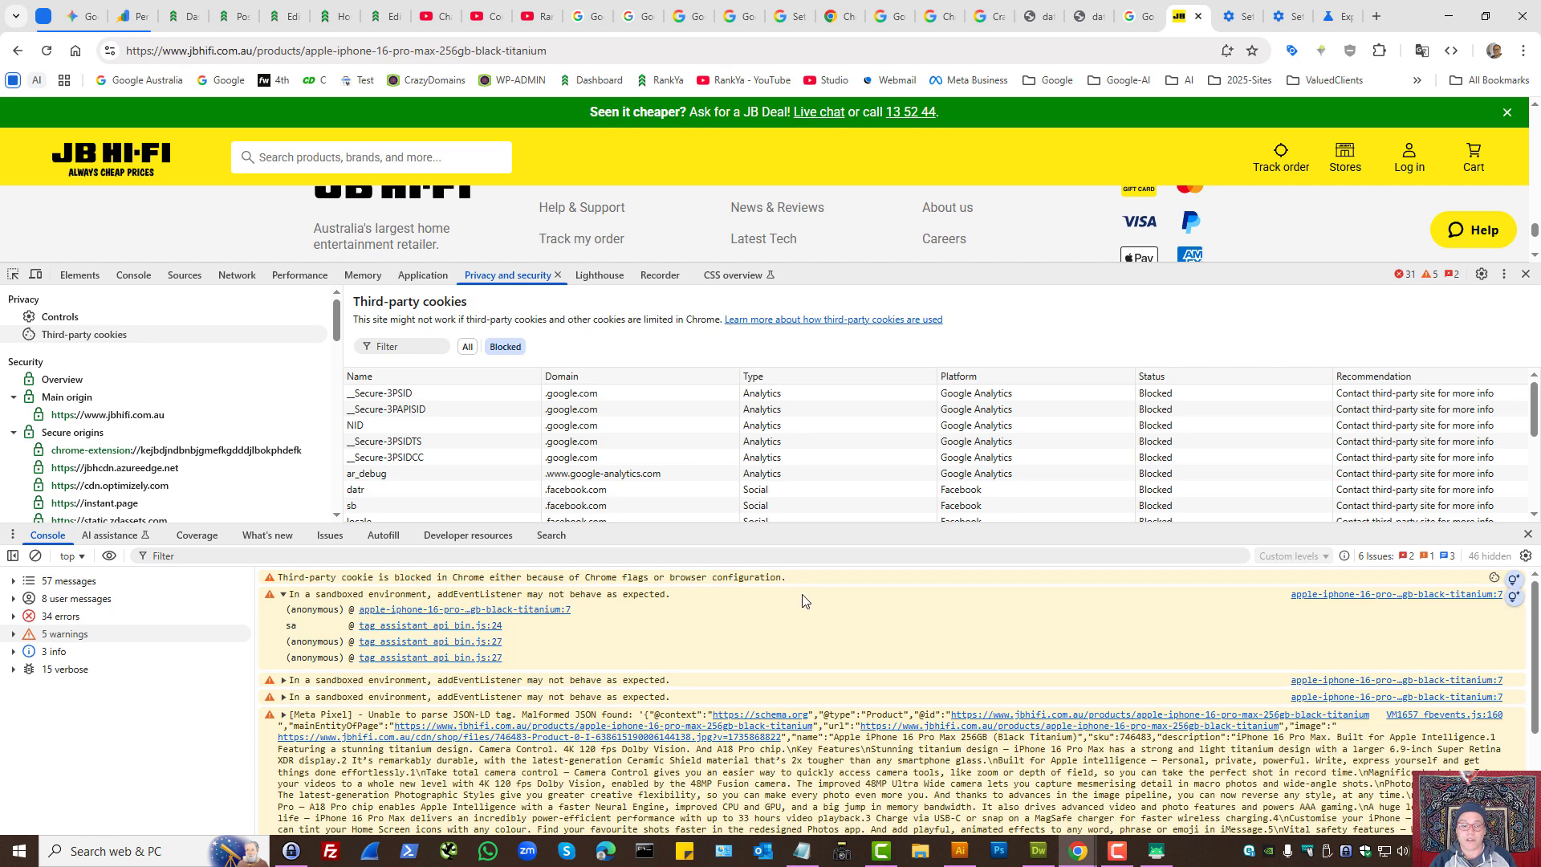
- Go to the chrome://flags/#test-third-party-cookie-phaseout page and set Test Third Party Cookie Phaseout to Enabled
click(1334, 14)
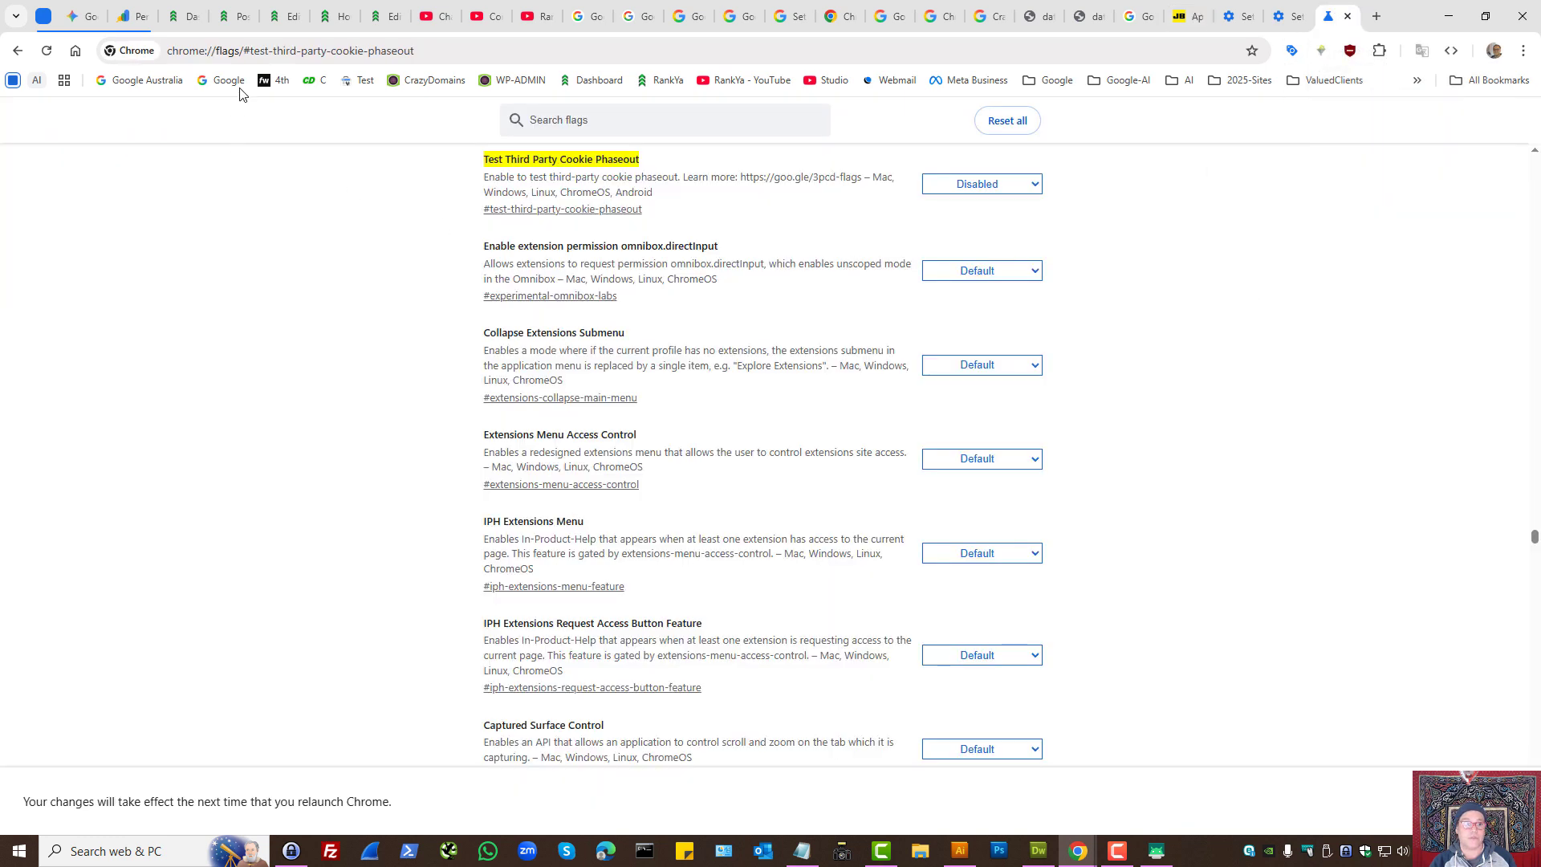
drag(240, 51, 77, 53)
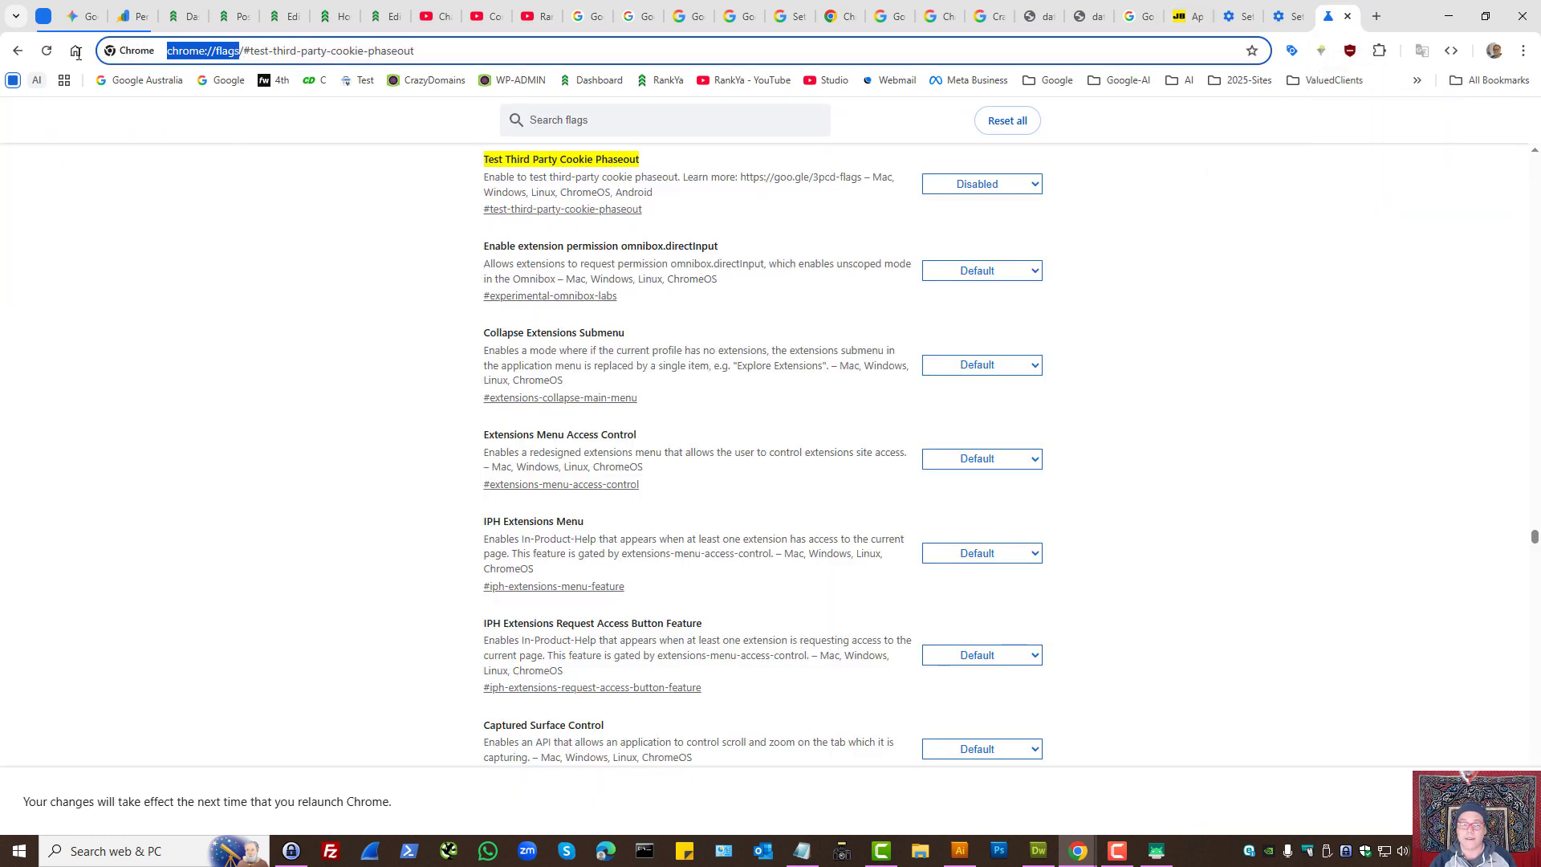
drag(252, 50, 418, 51)
click(1033, 186)
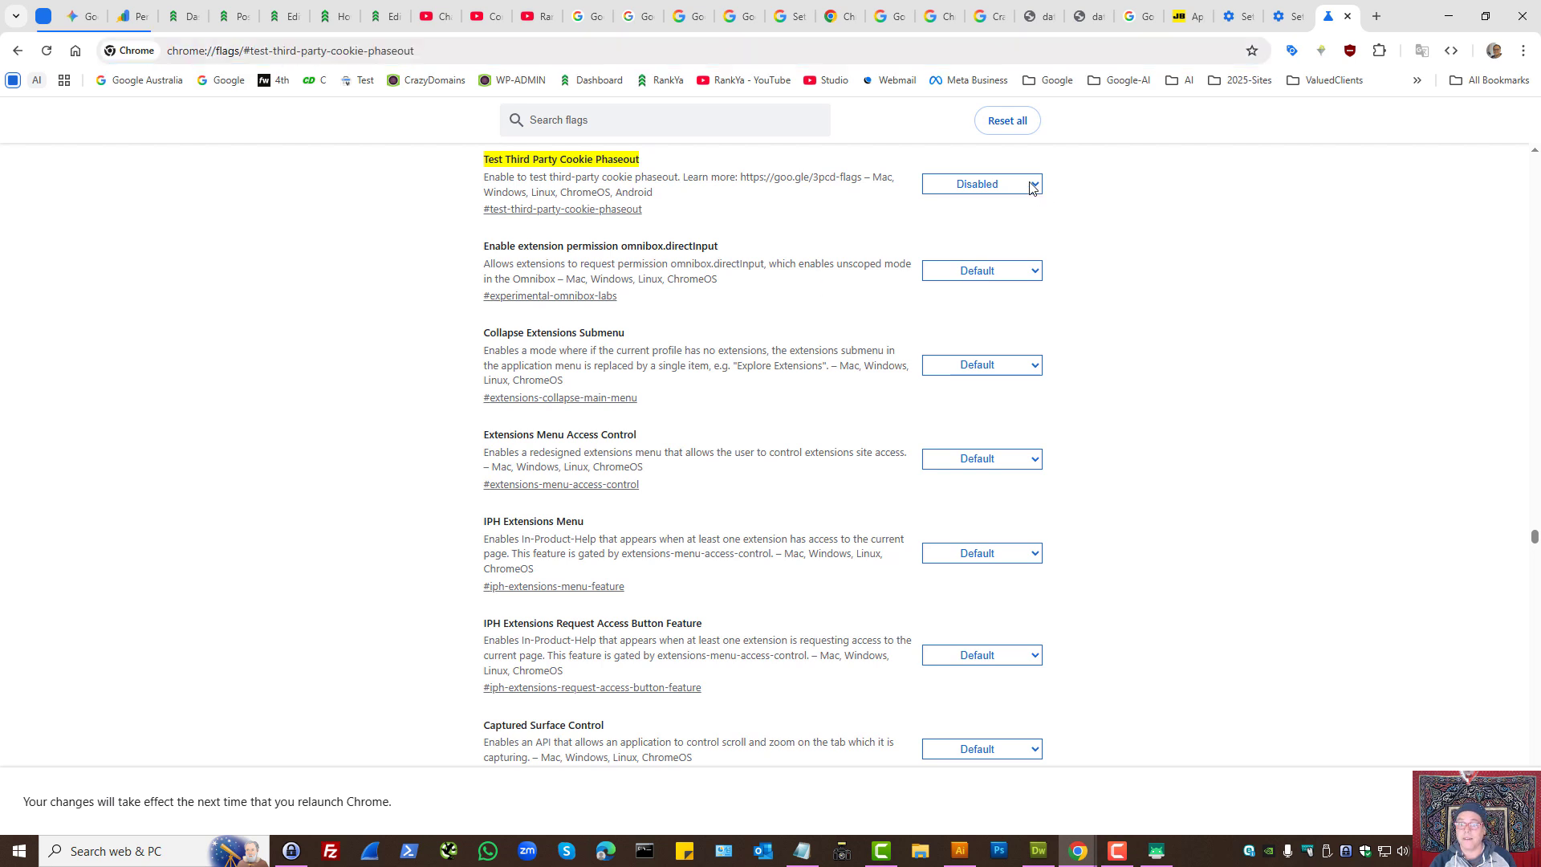
click(951, 222)
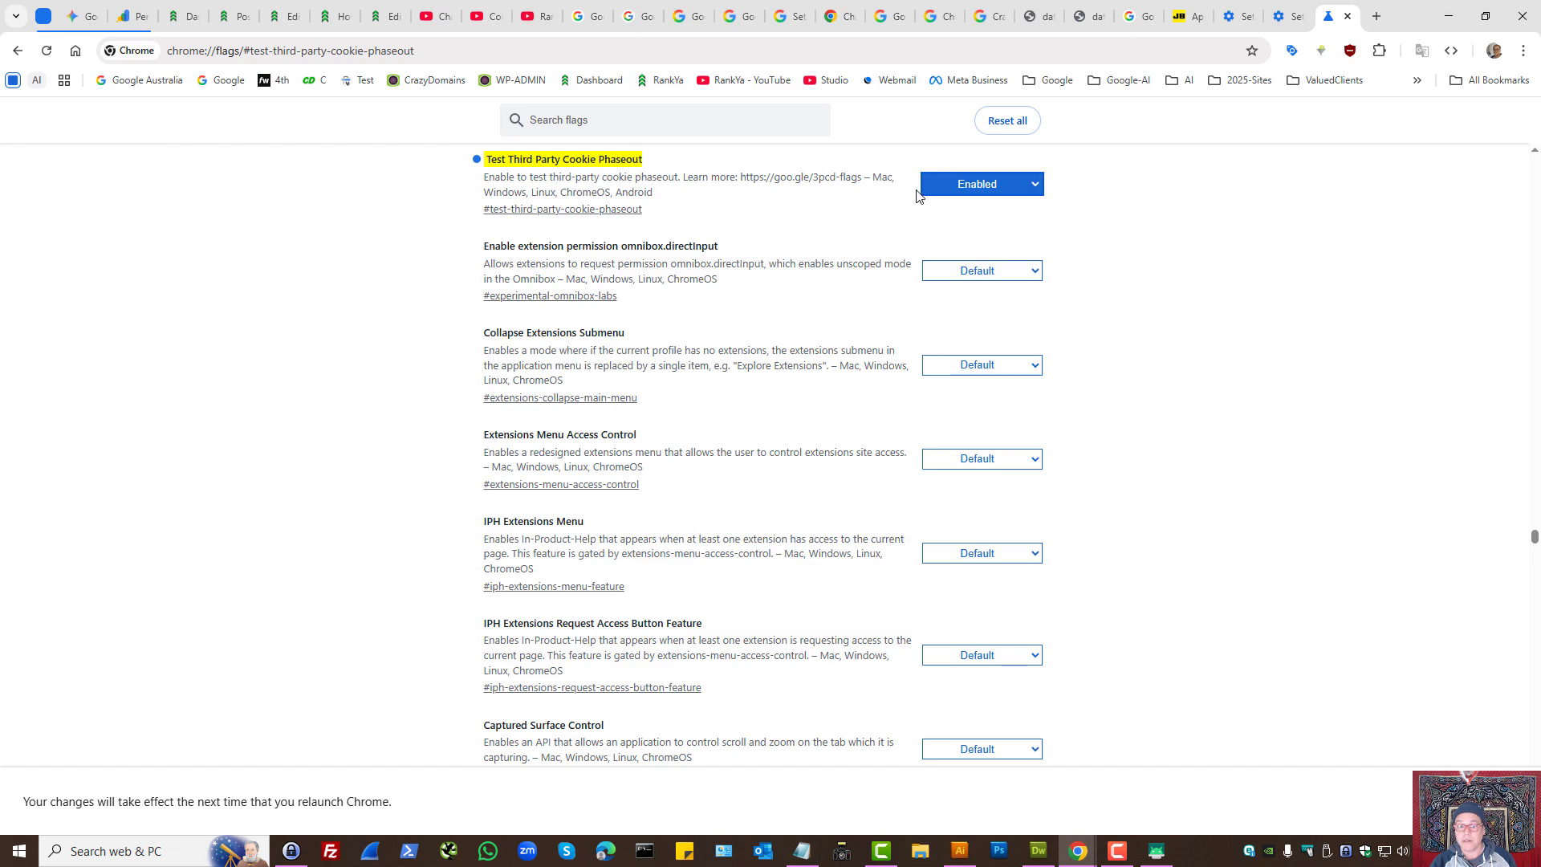
- Set the Test Third Party Cookie Phaseout flag back to Disabled
click(1029, 185)
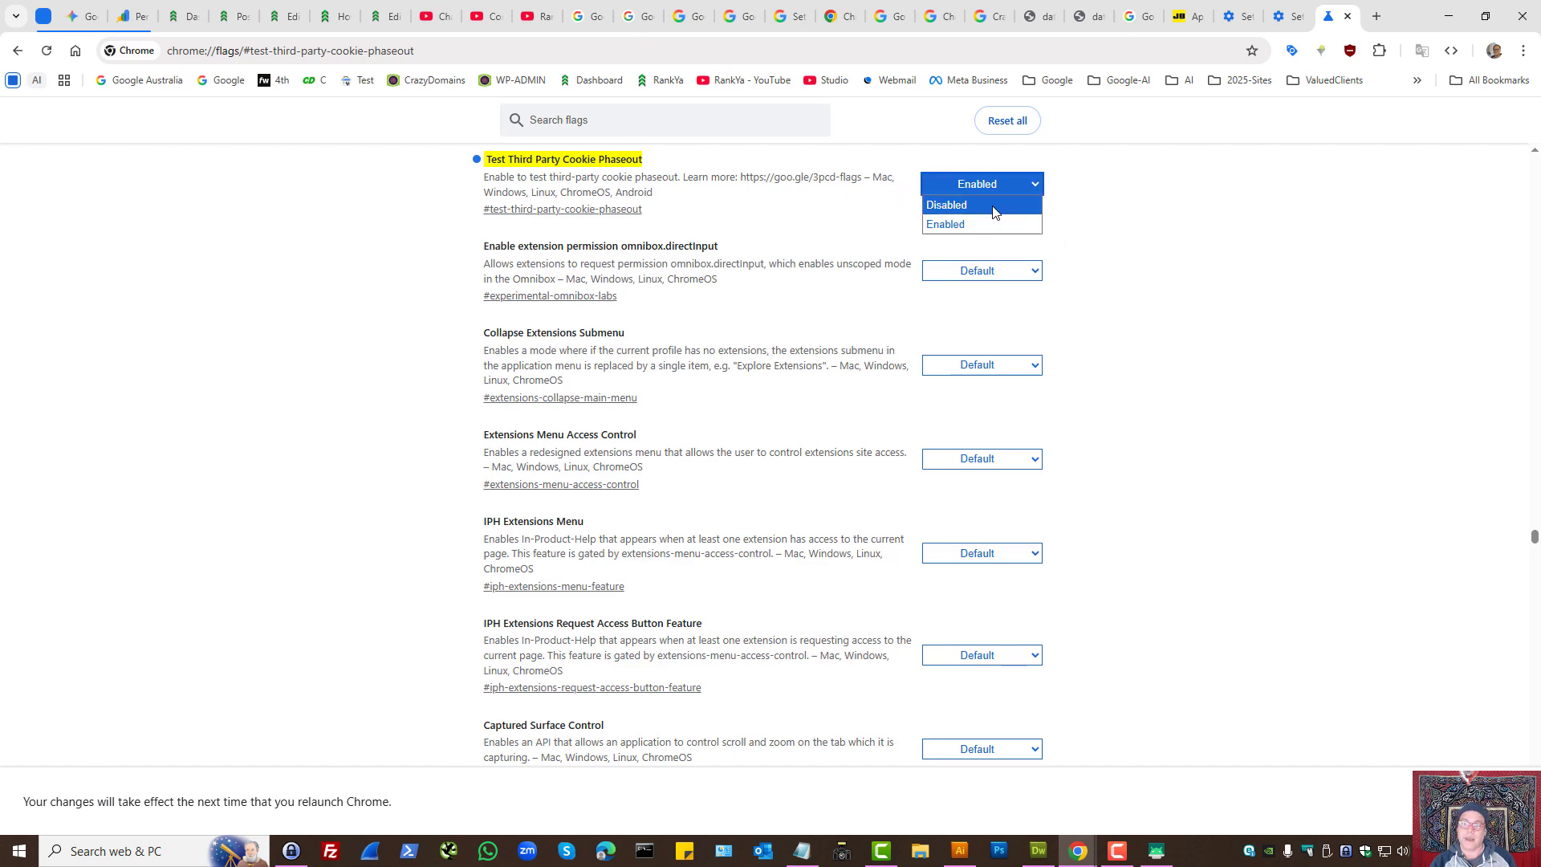
click(993, 207)
- Return to the JB Hi-Fi page, highlight the blocked third-party cookie warning, and give the cookie list more height
click(1184, 16)
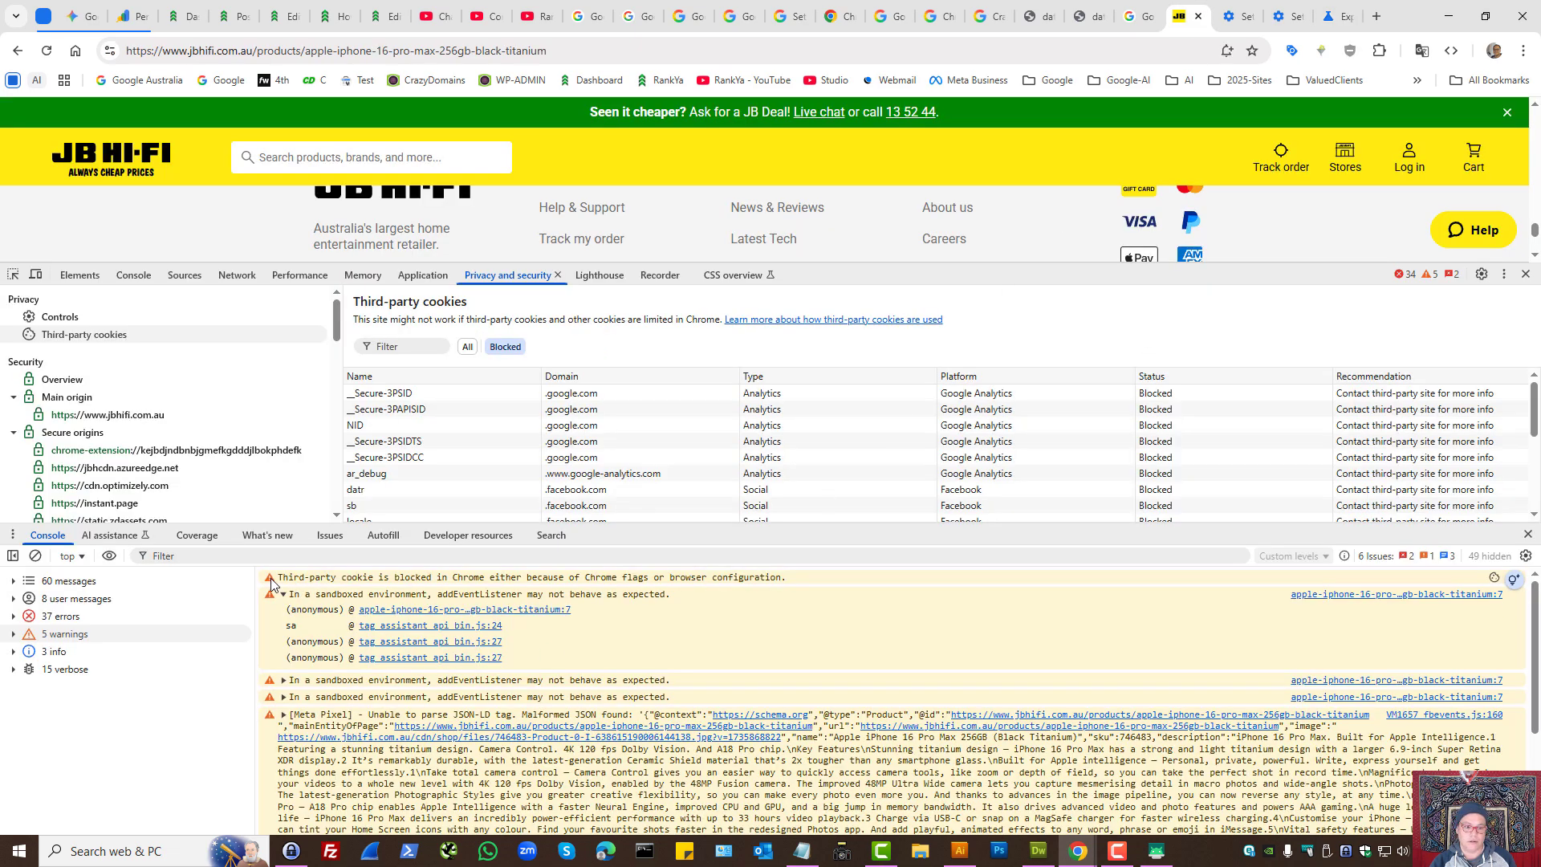
drag(271, 578, 800, 578)
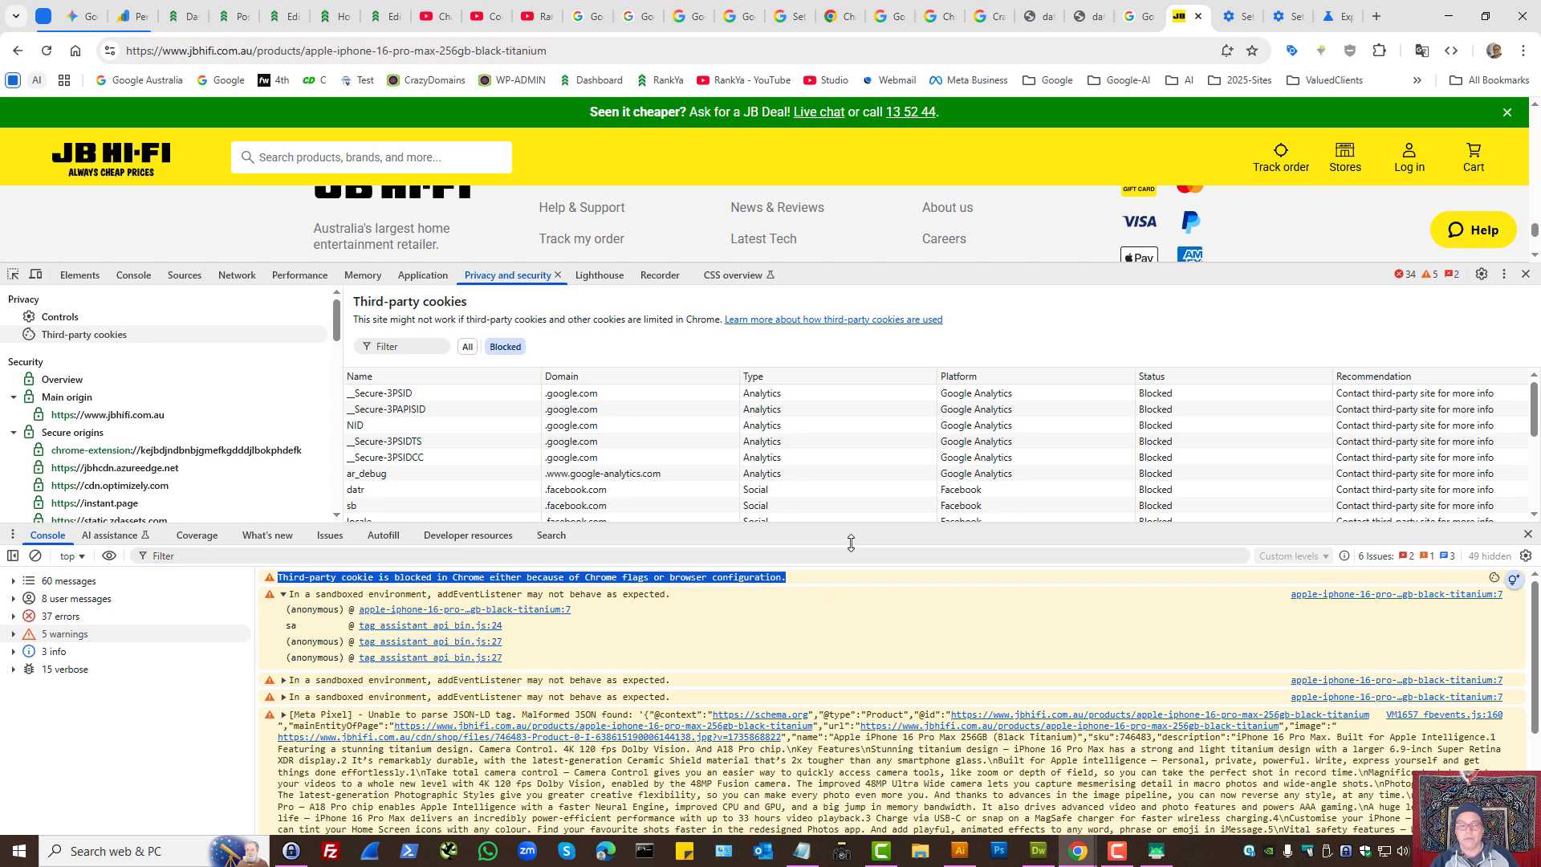
drag(851, 542, 851, 588)
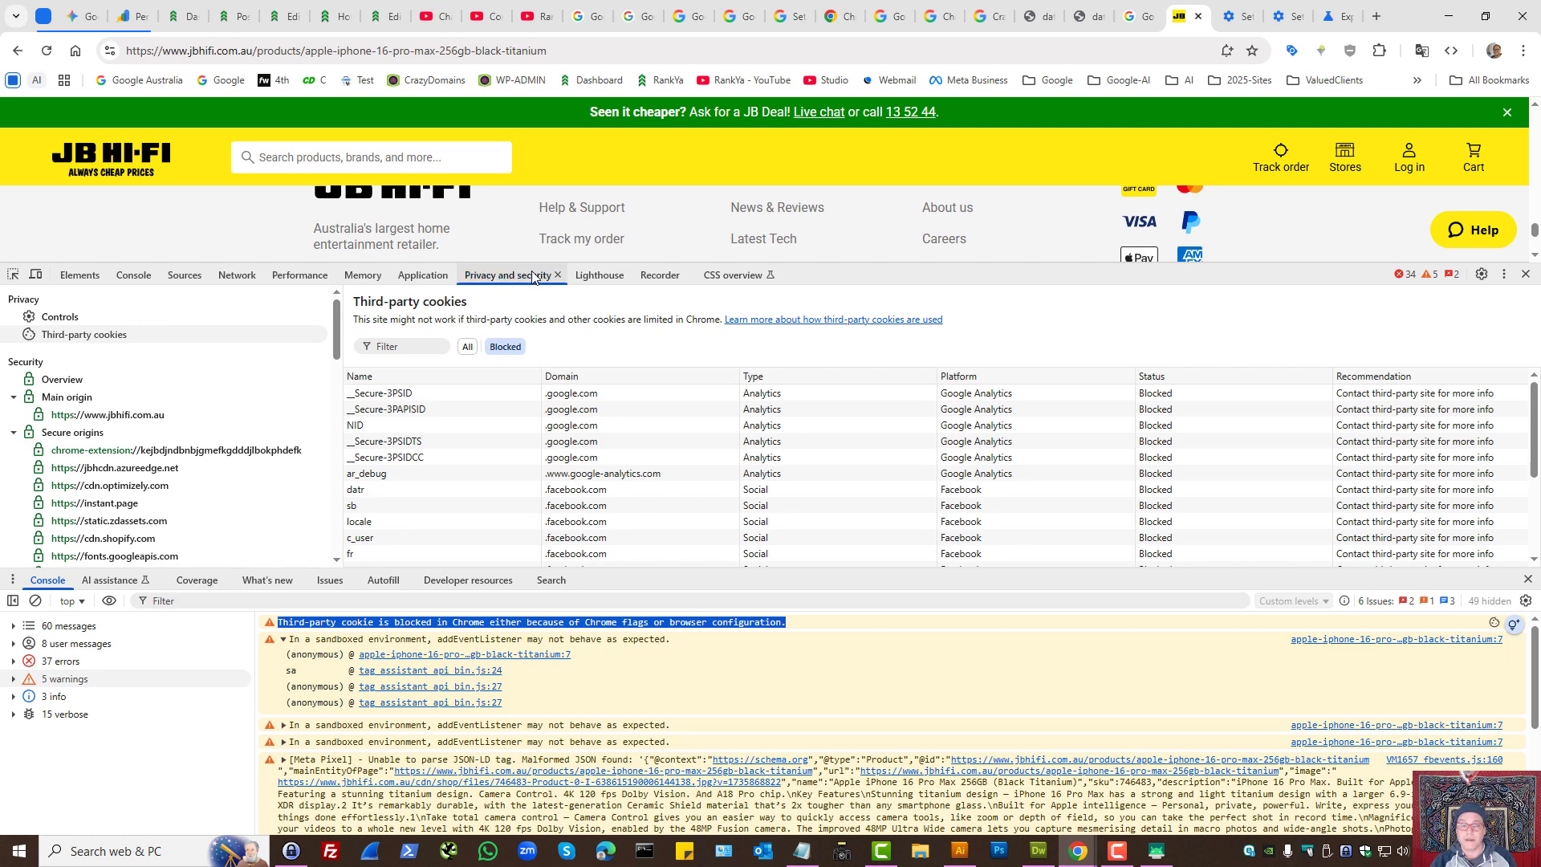
- Look through the additional developer tools, then show the page's third-party cookies filtered to All and finally to Blocked
click(1500, 277)
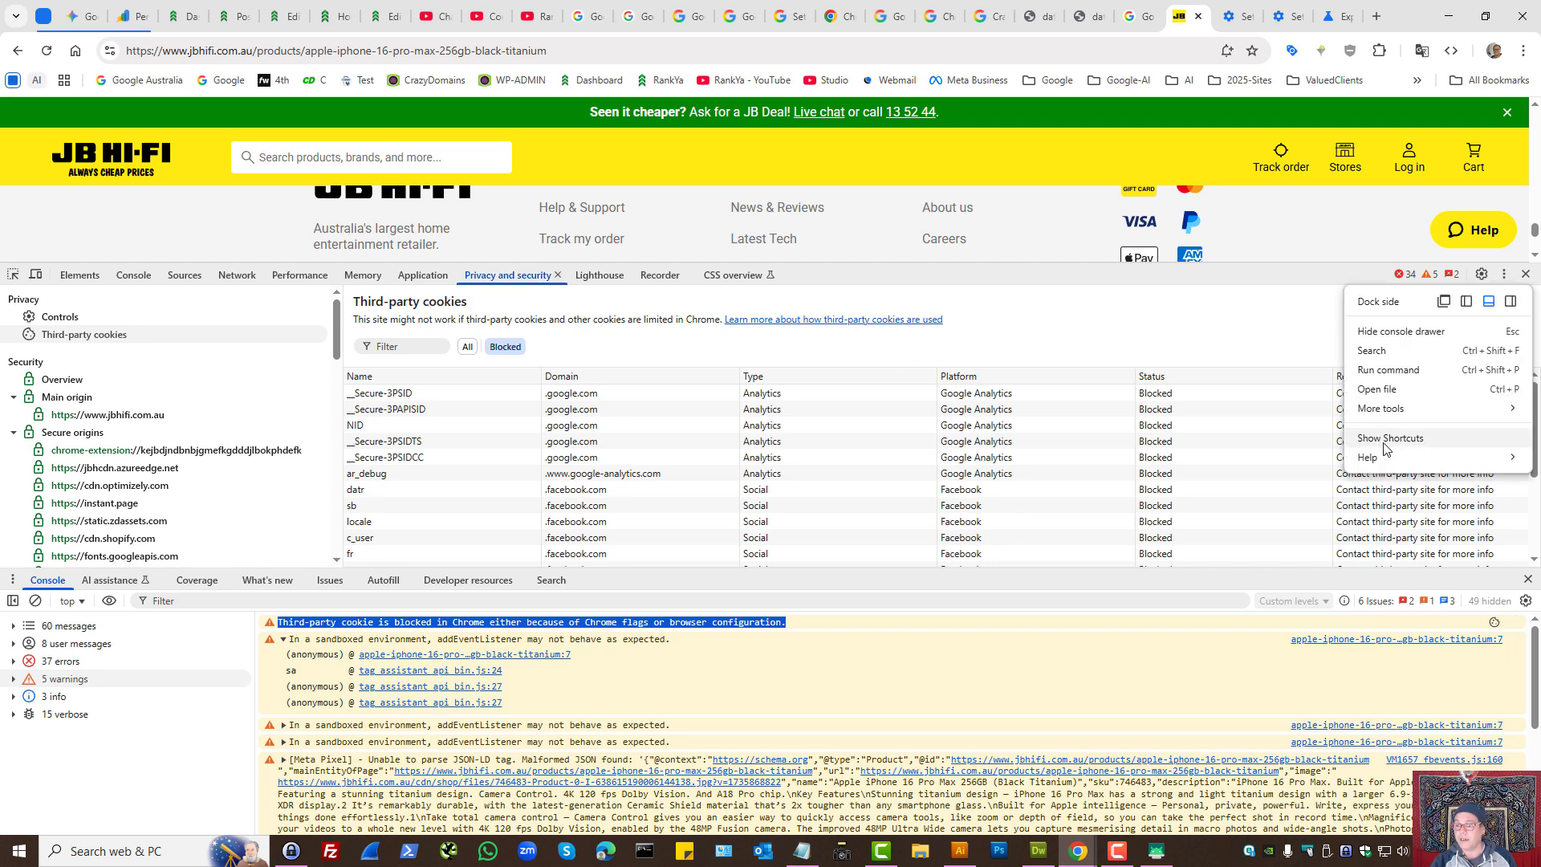
mouse_move(1377, 408)
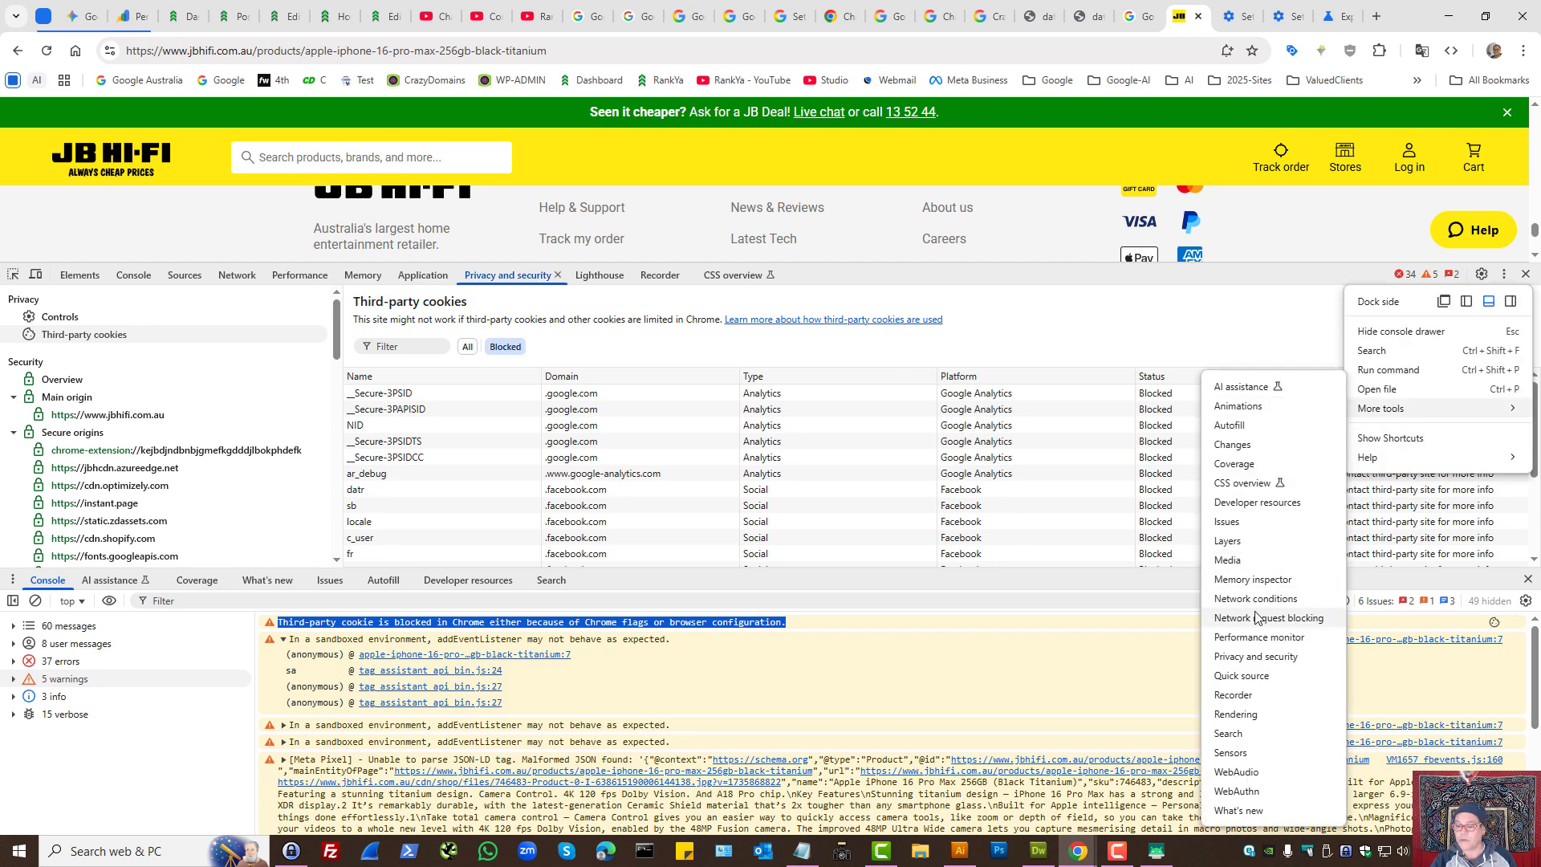
click(487, 276)
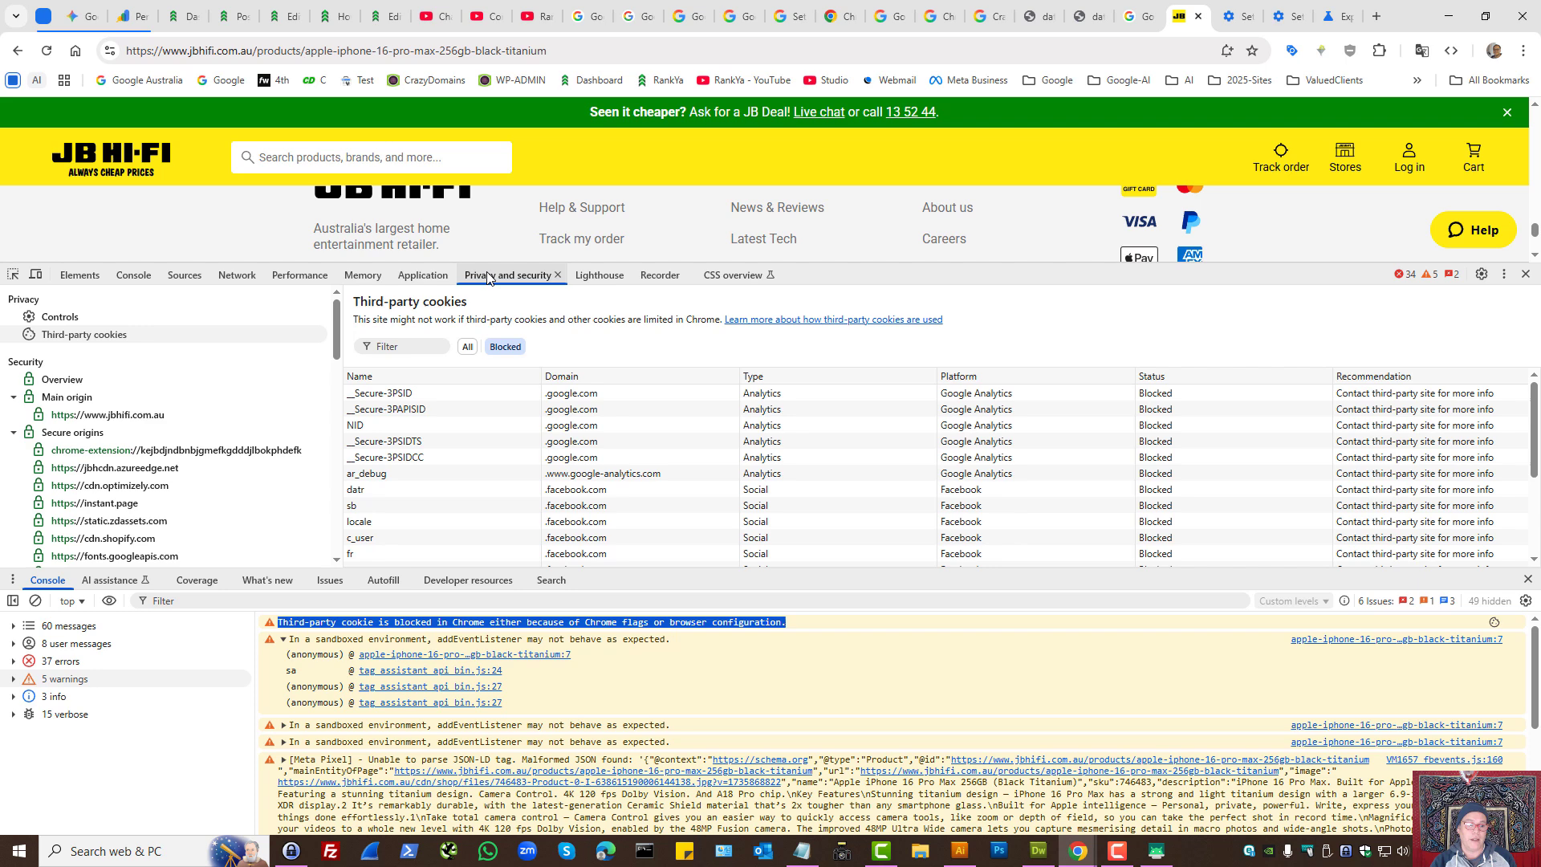
click(100, 337)
click(467, 347)
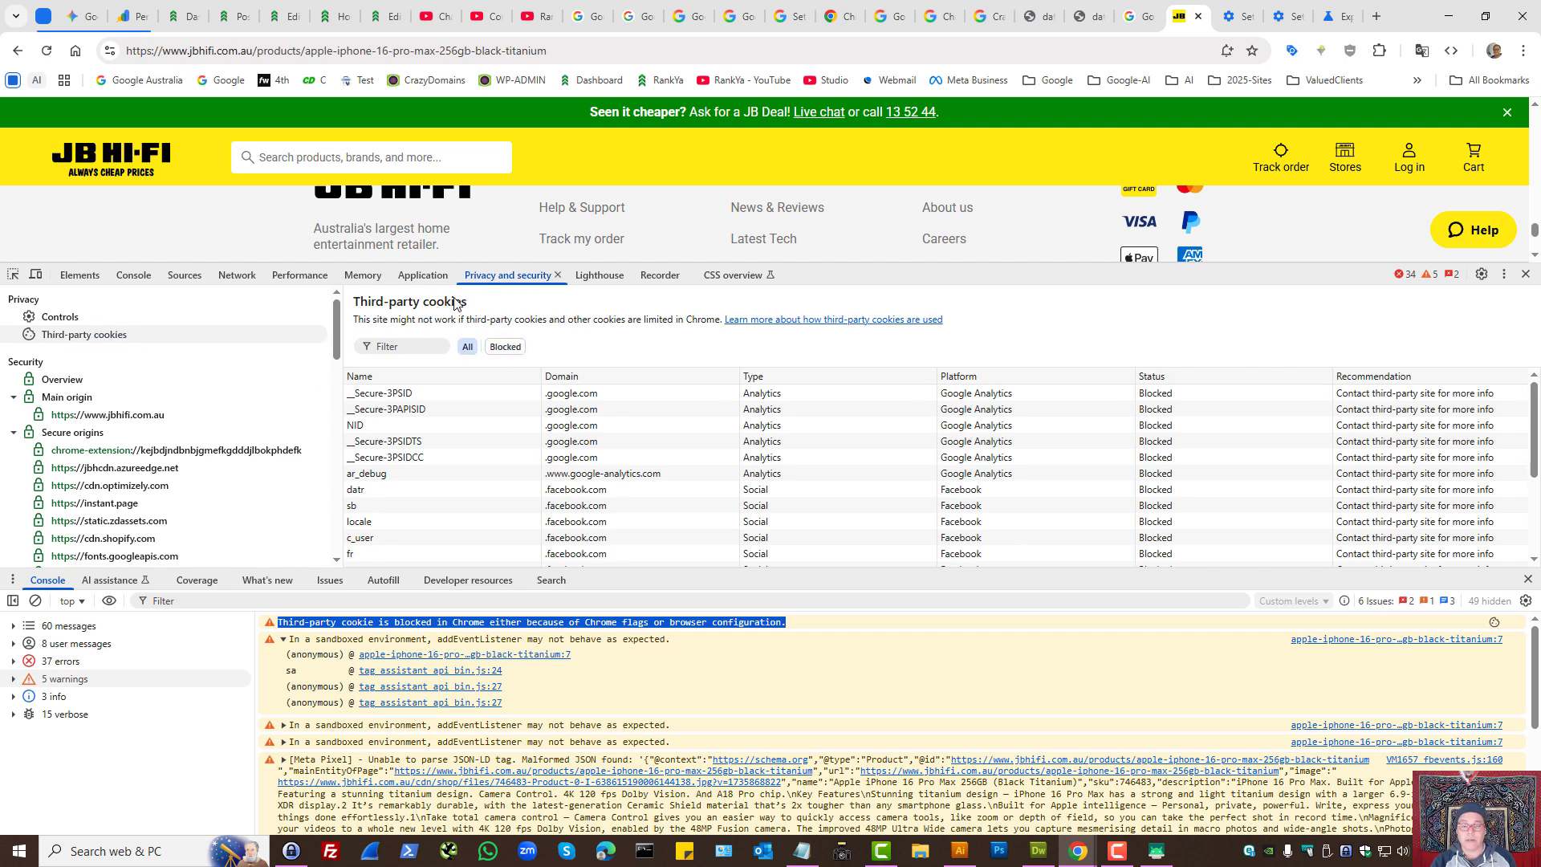
click(517, 349)
- Enlarge the blocked cookie list and examine the first Google Analytics cookie's recommendation and the Facebook datr cookie's row
drag(969, 570, 969, 677)
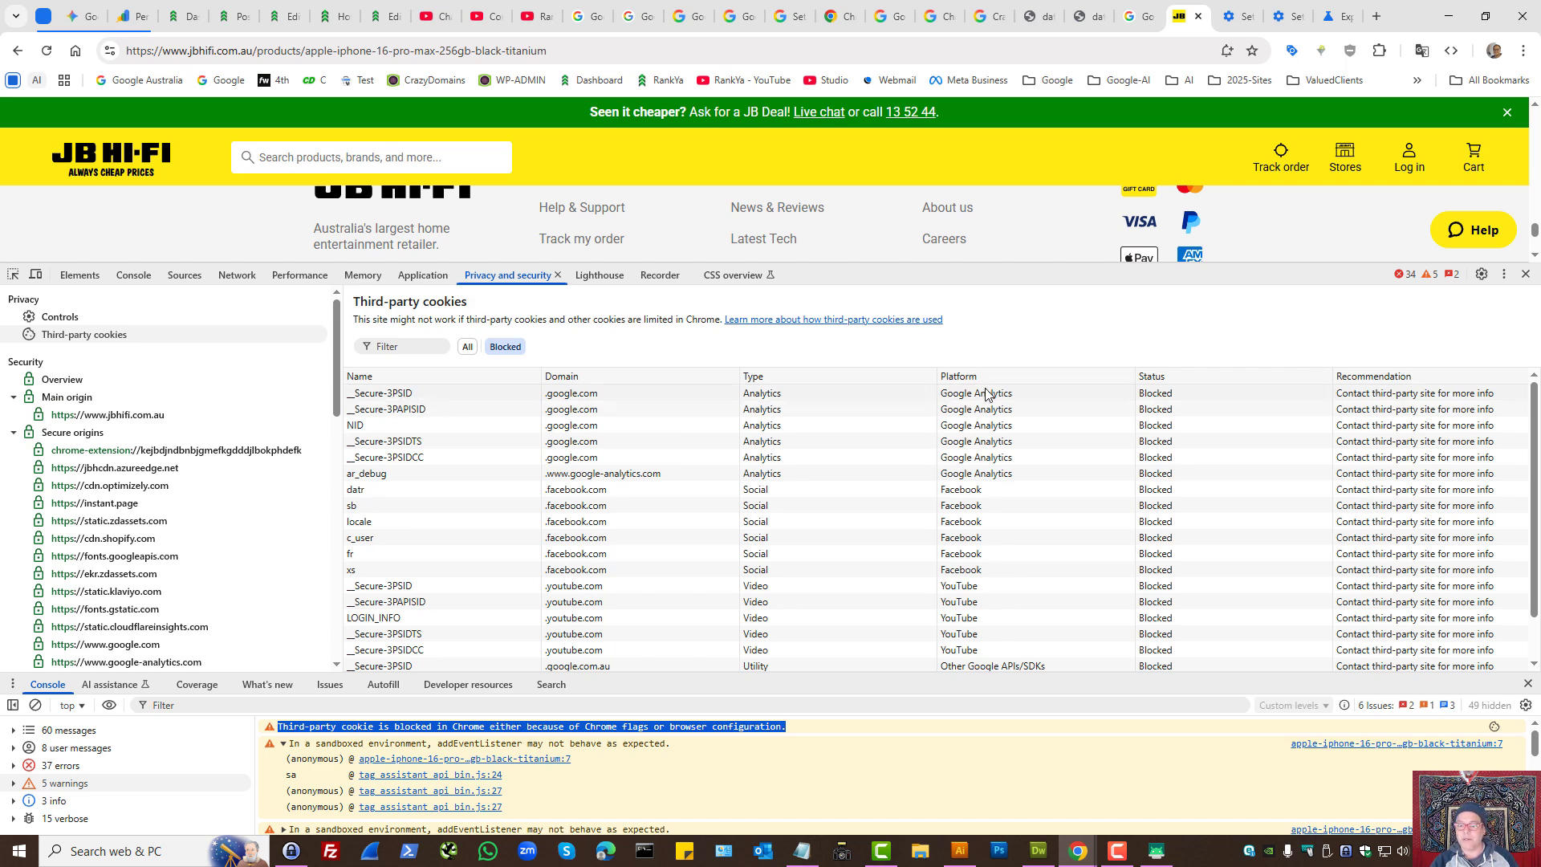
triple_click(1370, 399)
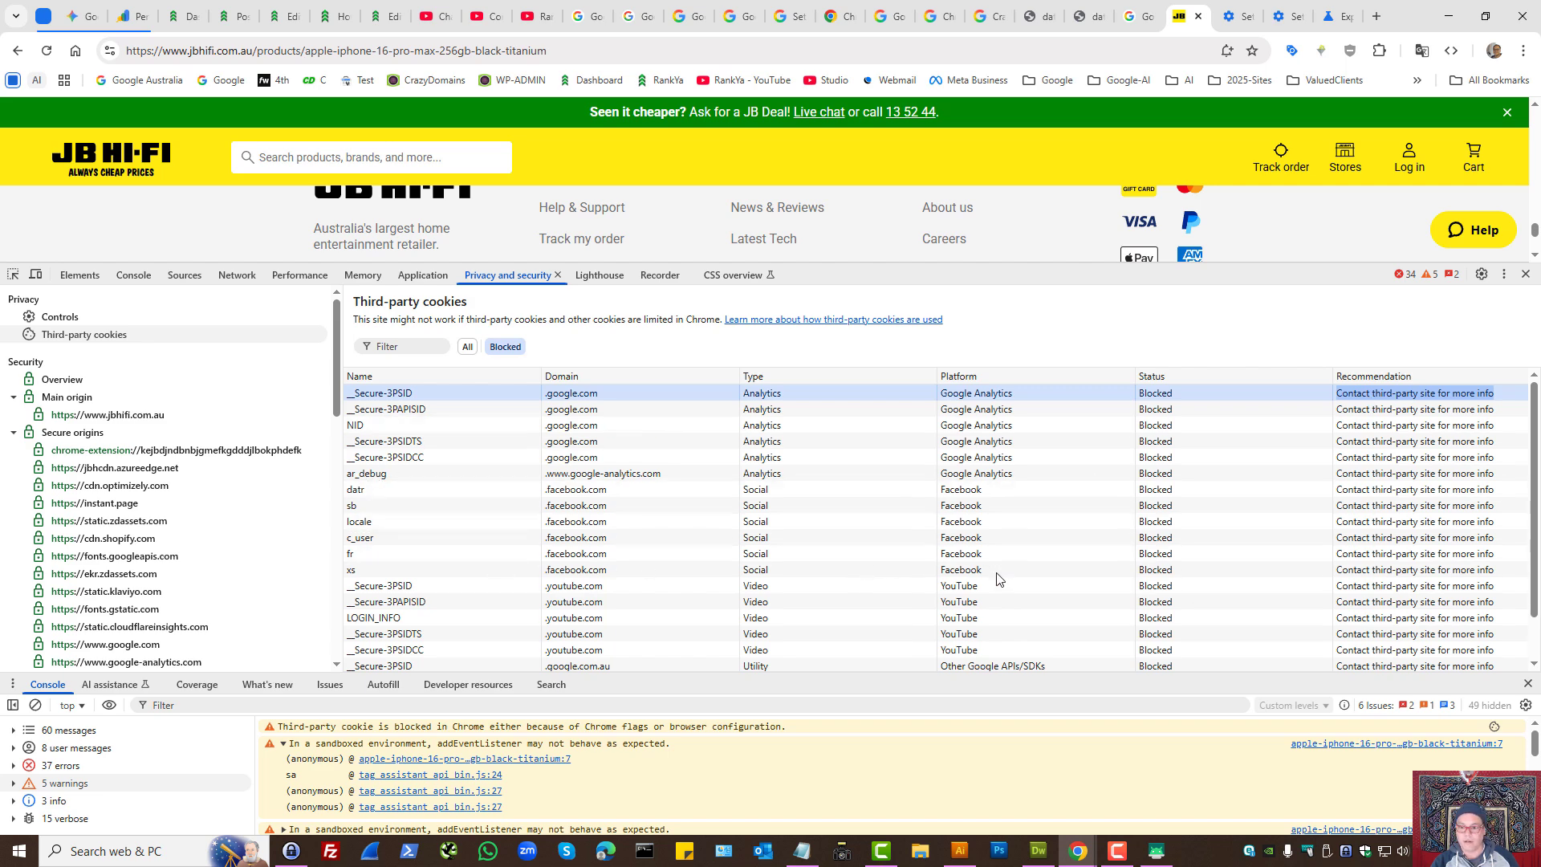
click(971, 490)
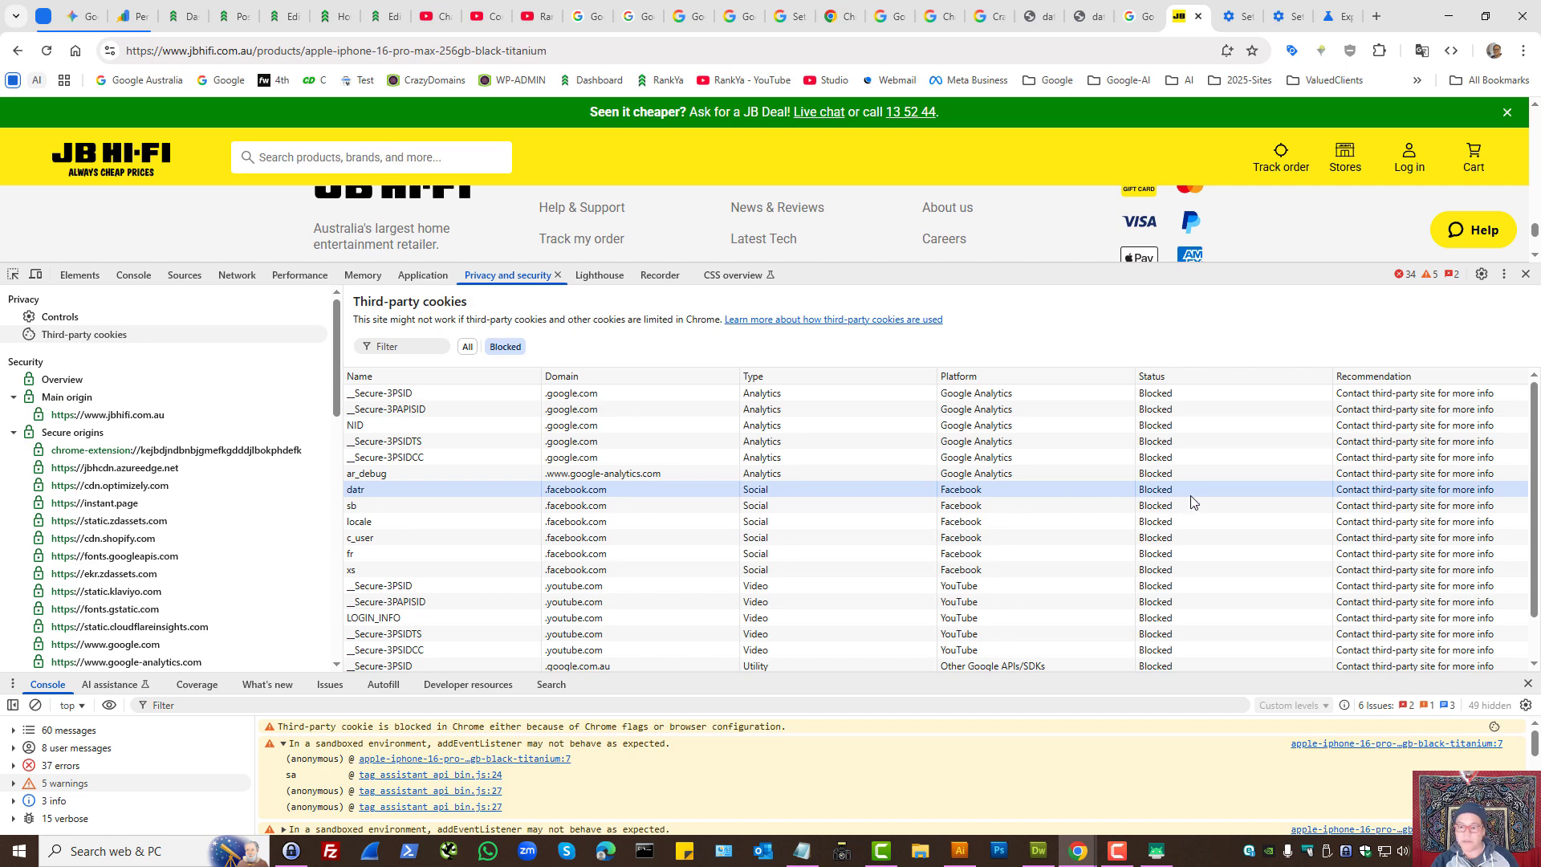
drag(1019, 676, 971, 599)
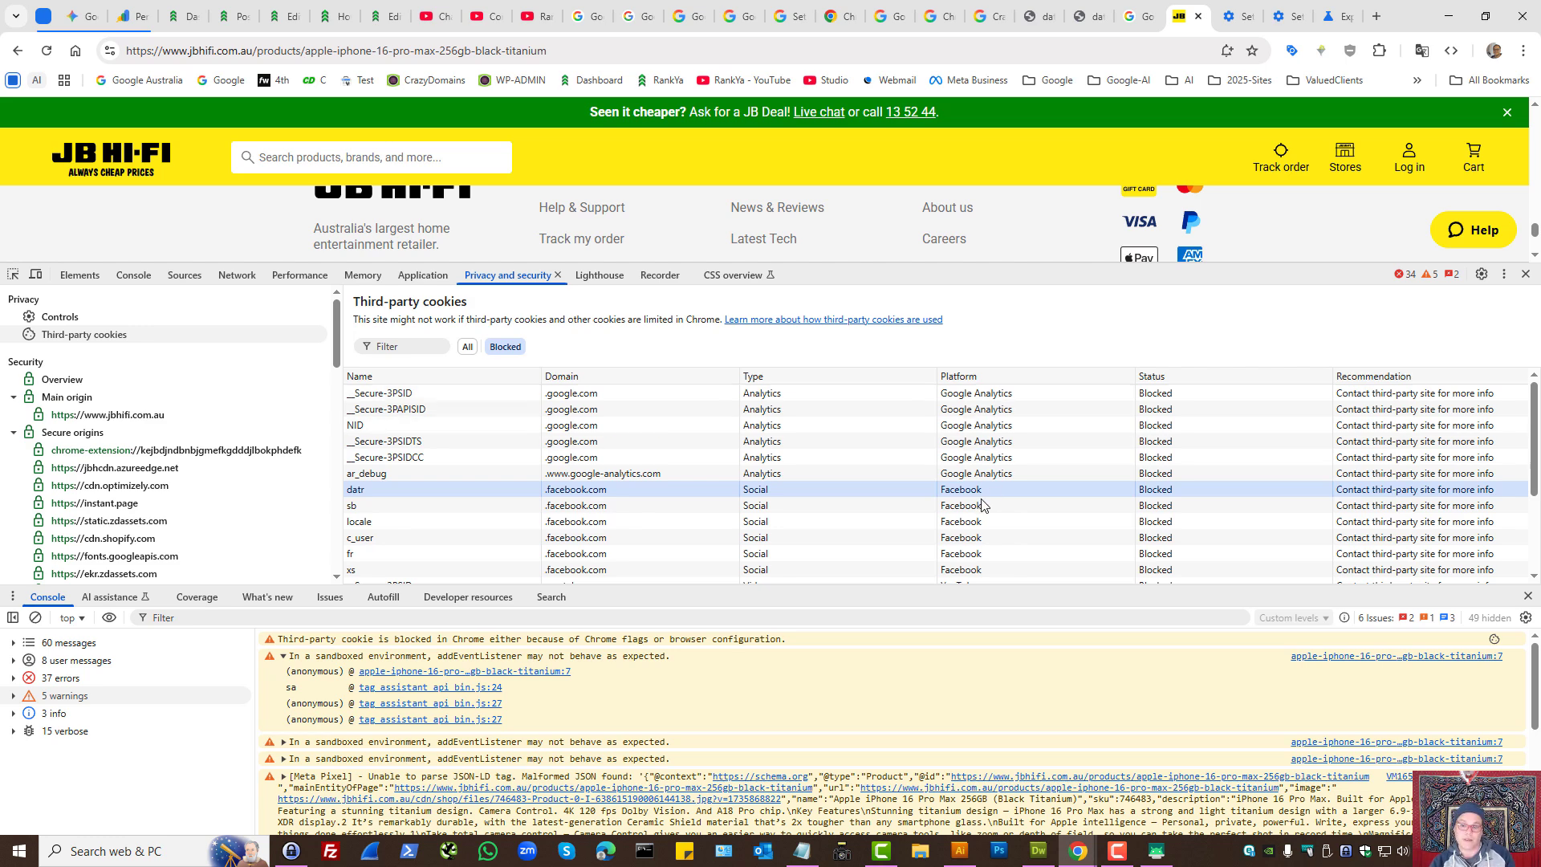
- Adjust the heights of the developer tools panes and review the blocked third-party cookies to the end of the list
drag(976, 265, 961, 404)
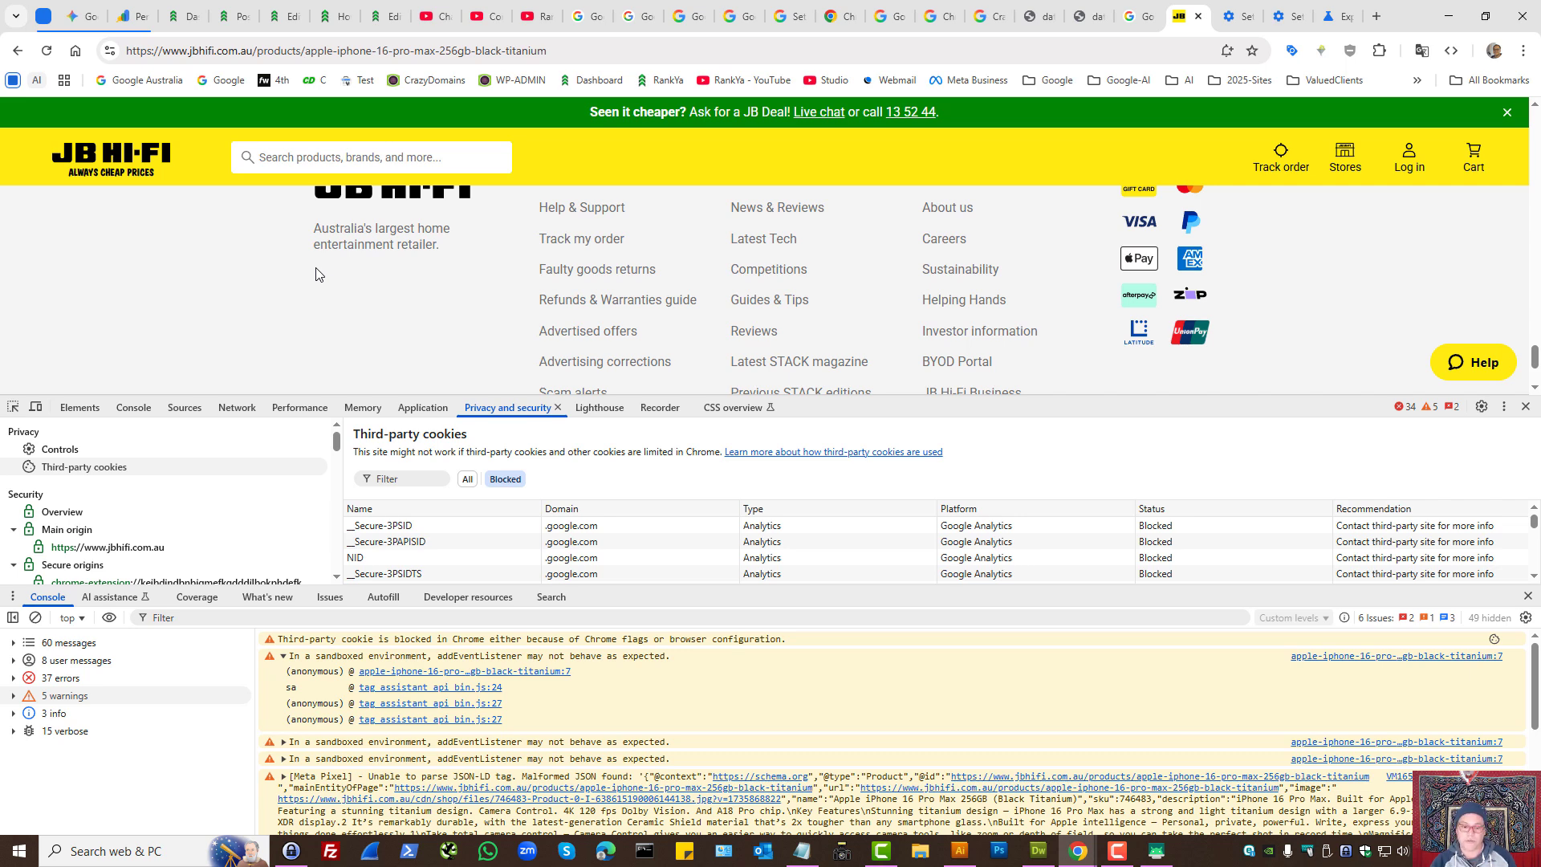
drag(926, 404, 926, 234)
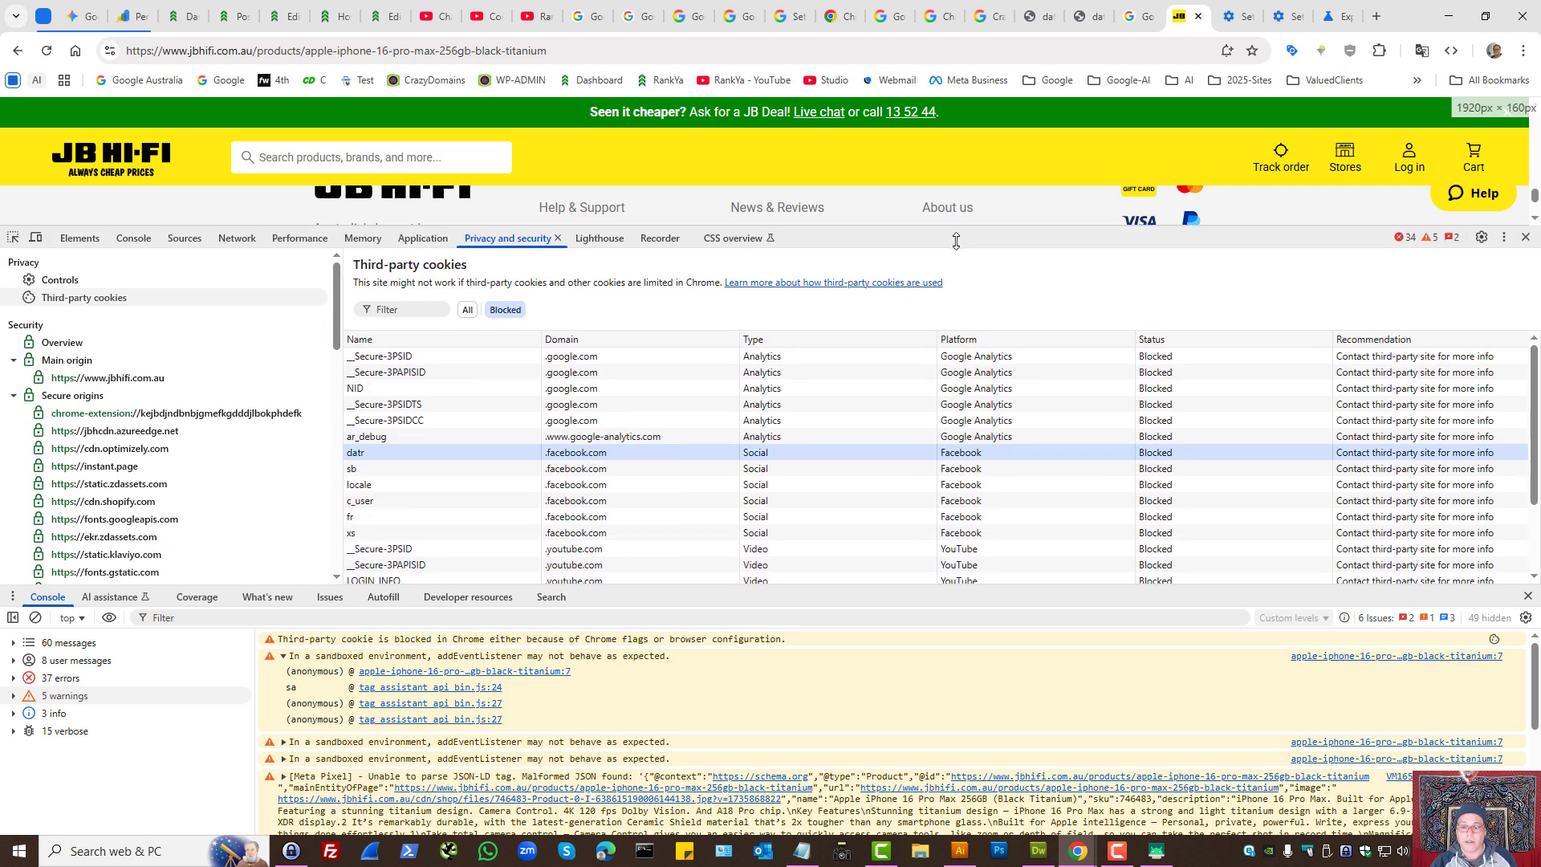
drag(426, 588, 427, 499)
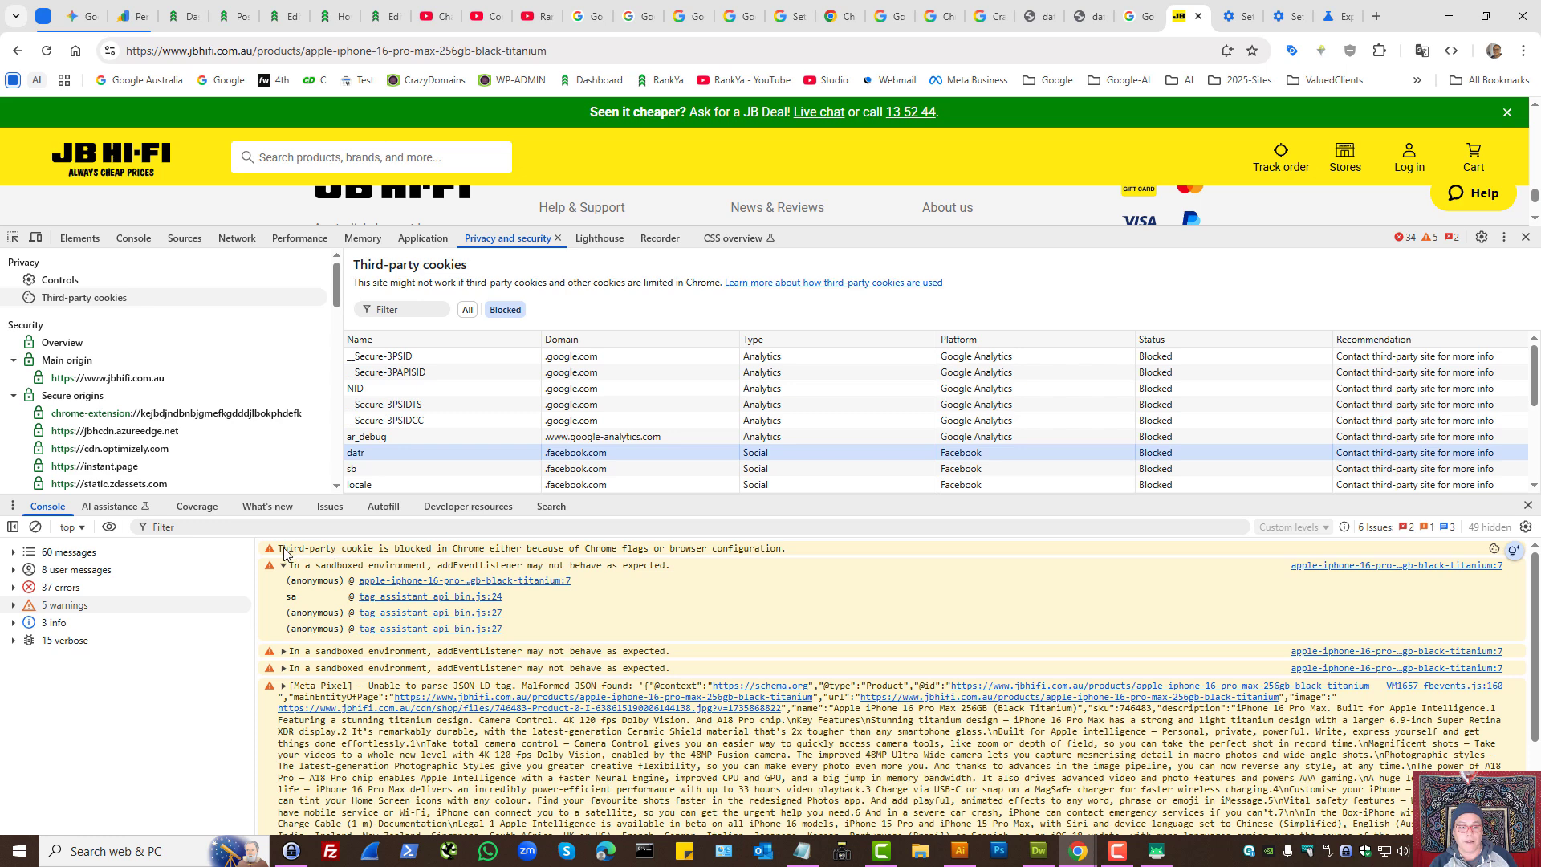
drag(671, 508, 674, 540)
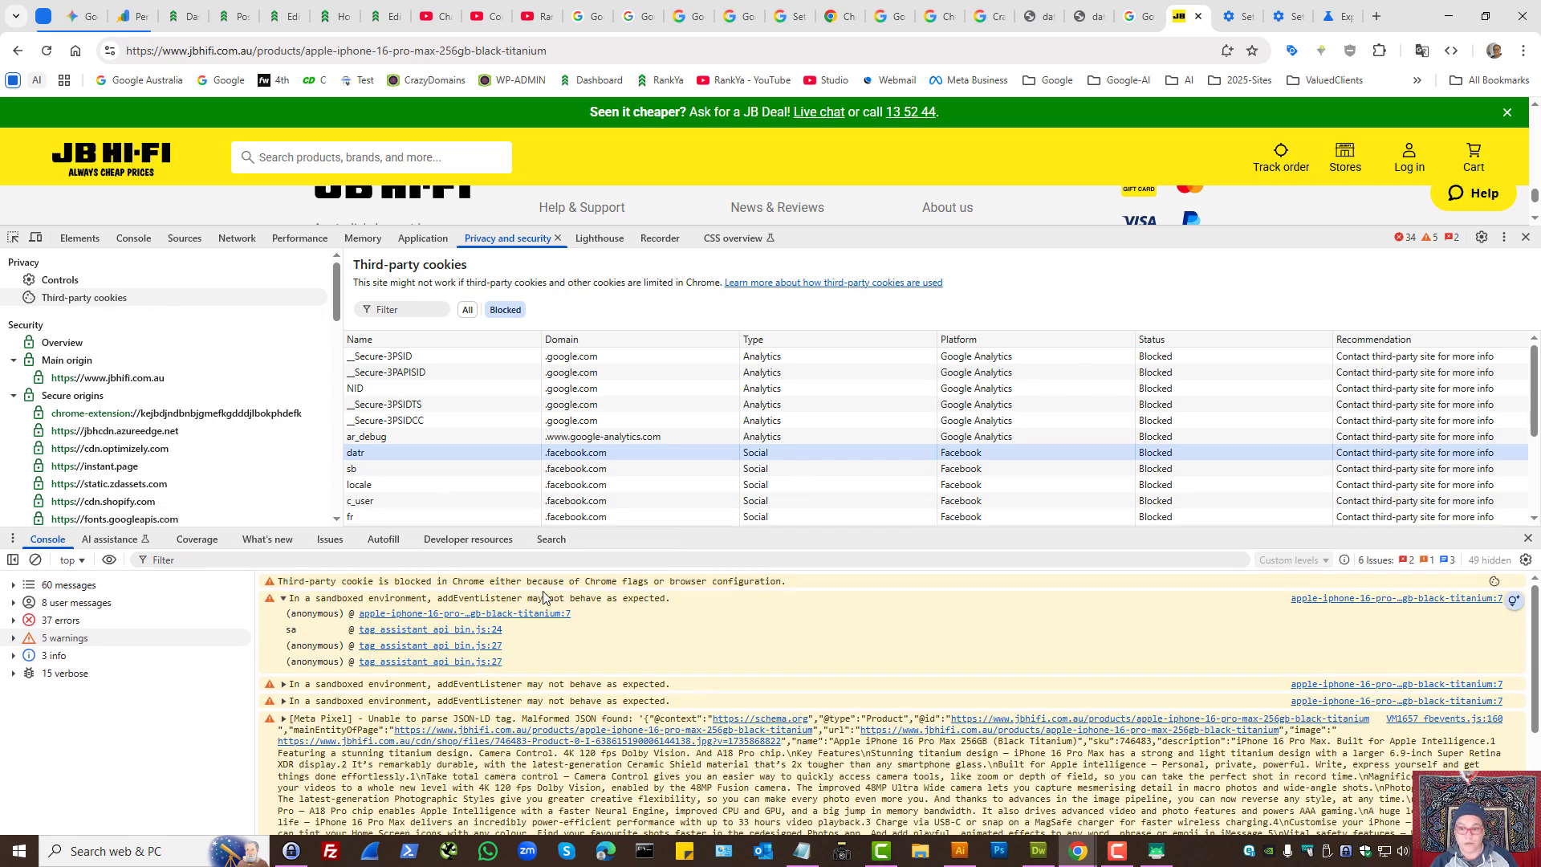
scroll(819, 470, down, 3)
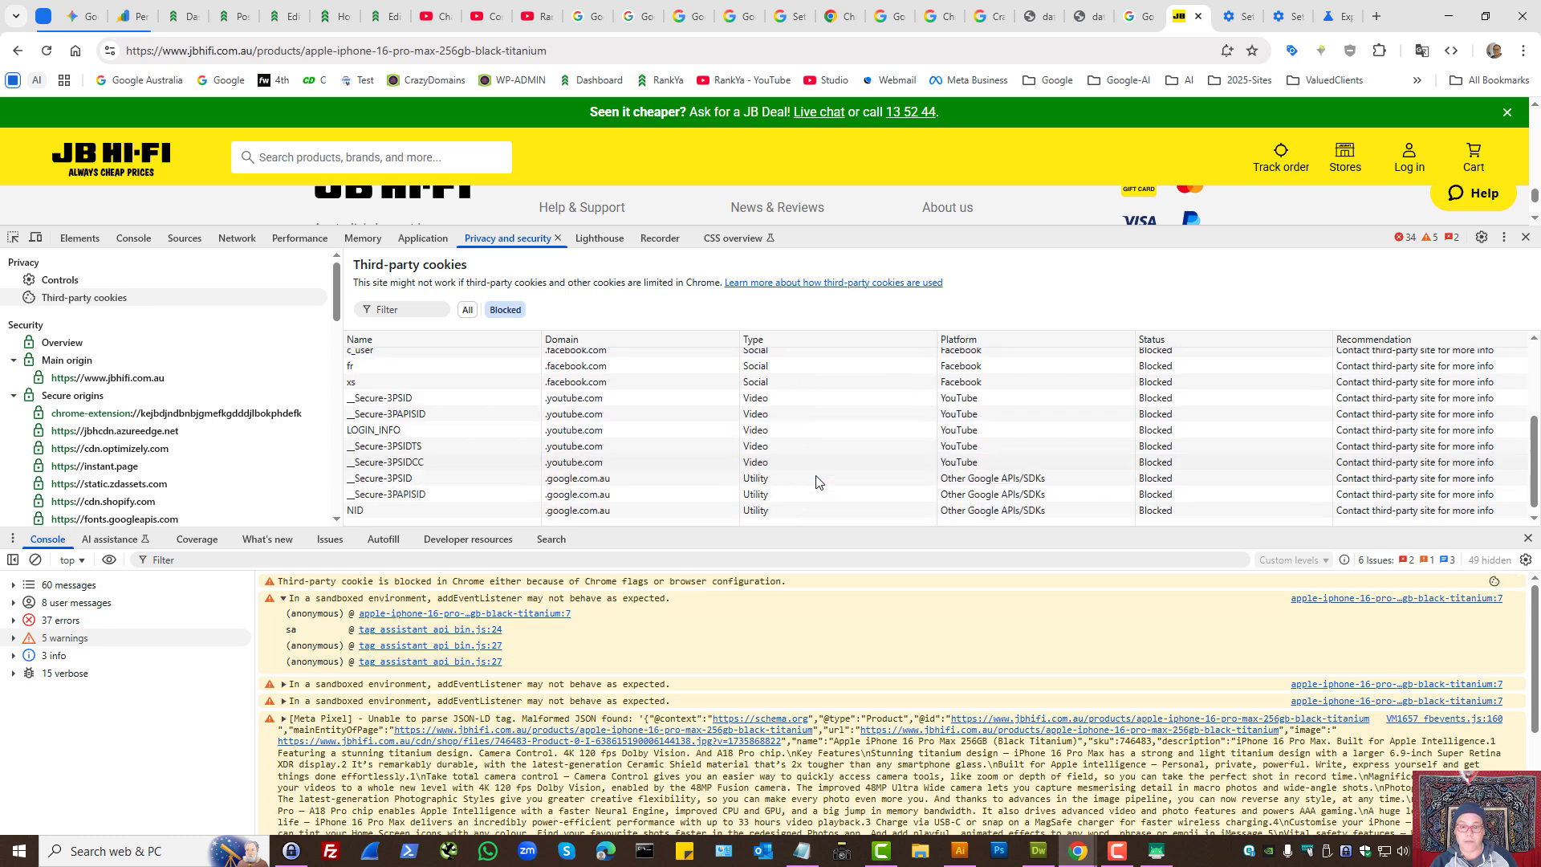
scroll(818, 482, up, 3)
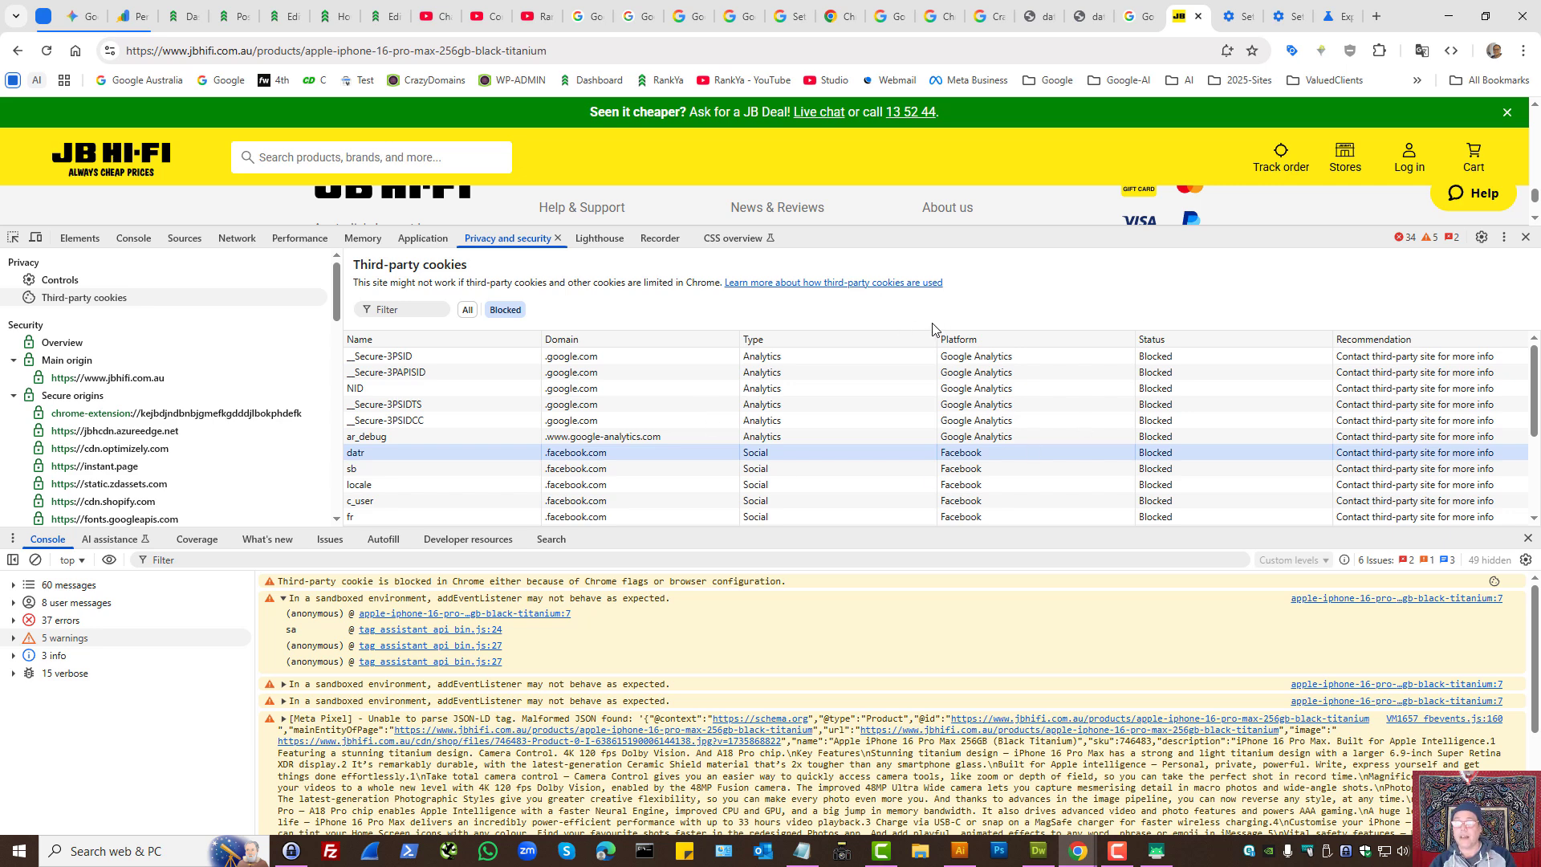
- Switch to the Ads measurement settings page and go back to the Privacy and security overview
click(1288, 16)
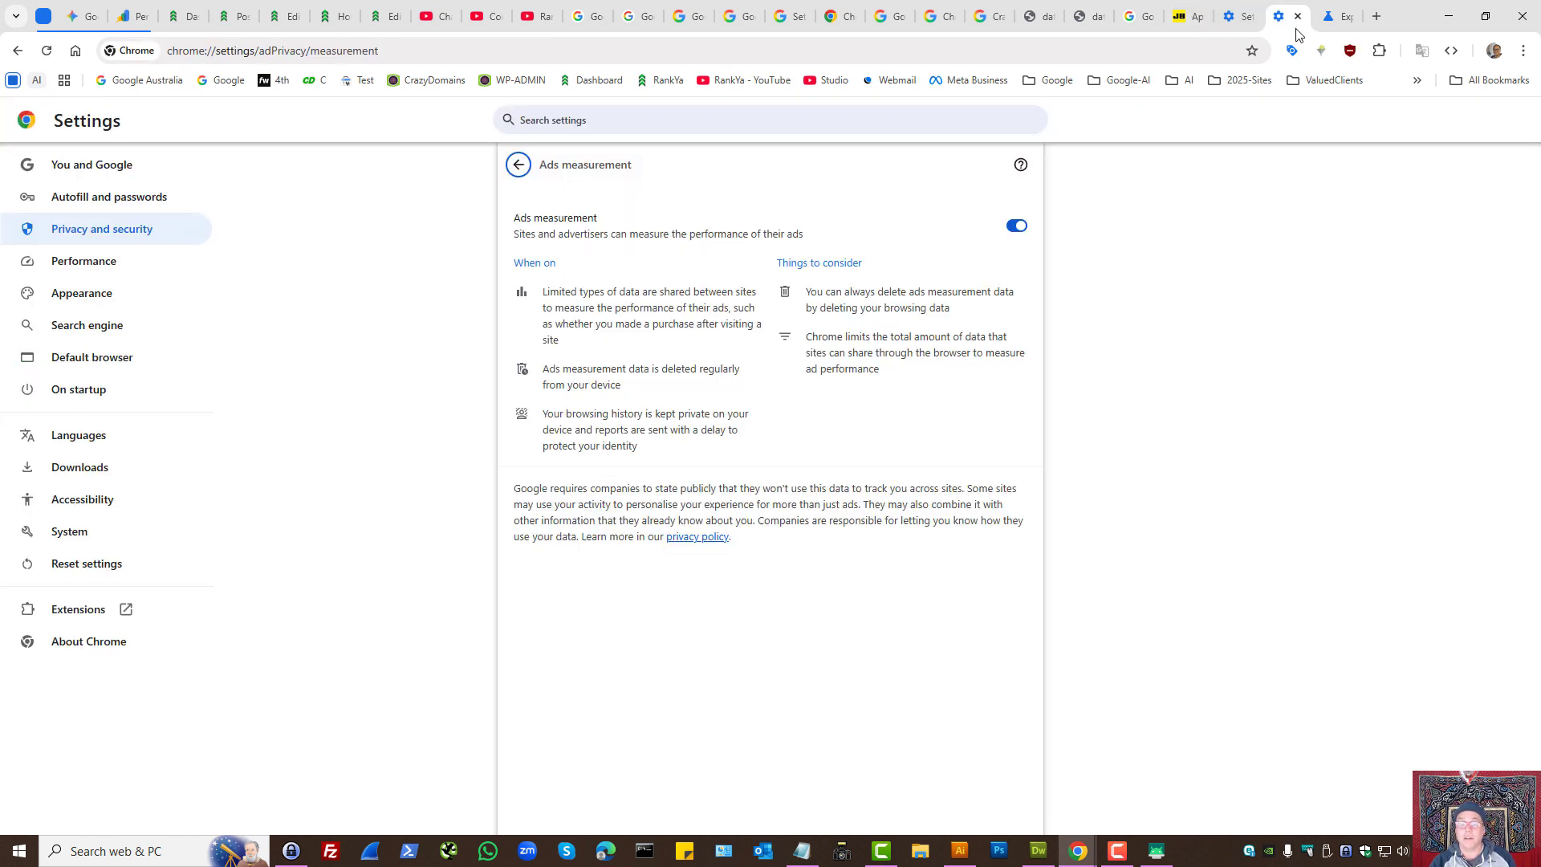
click(518, 164)
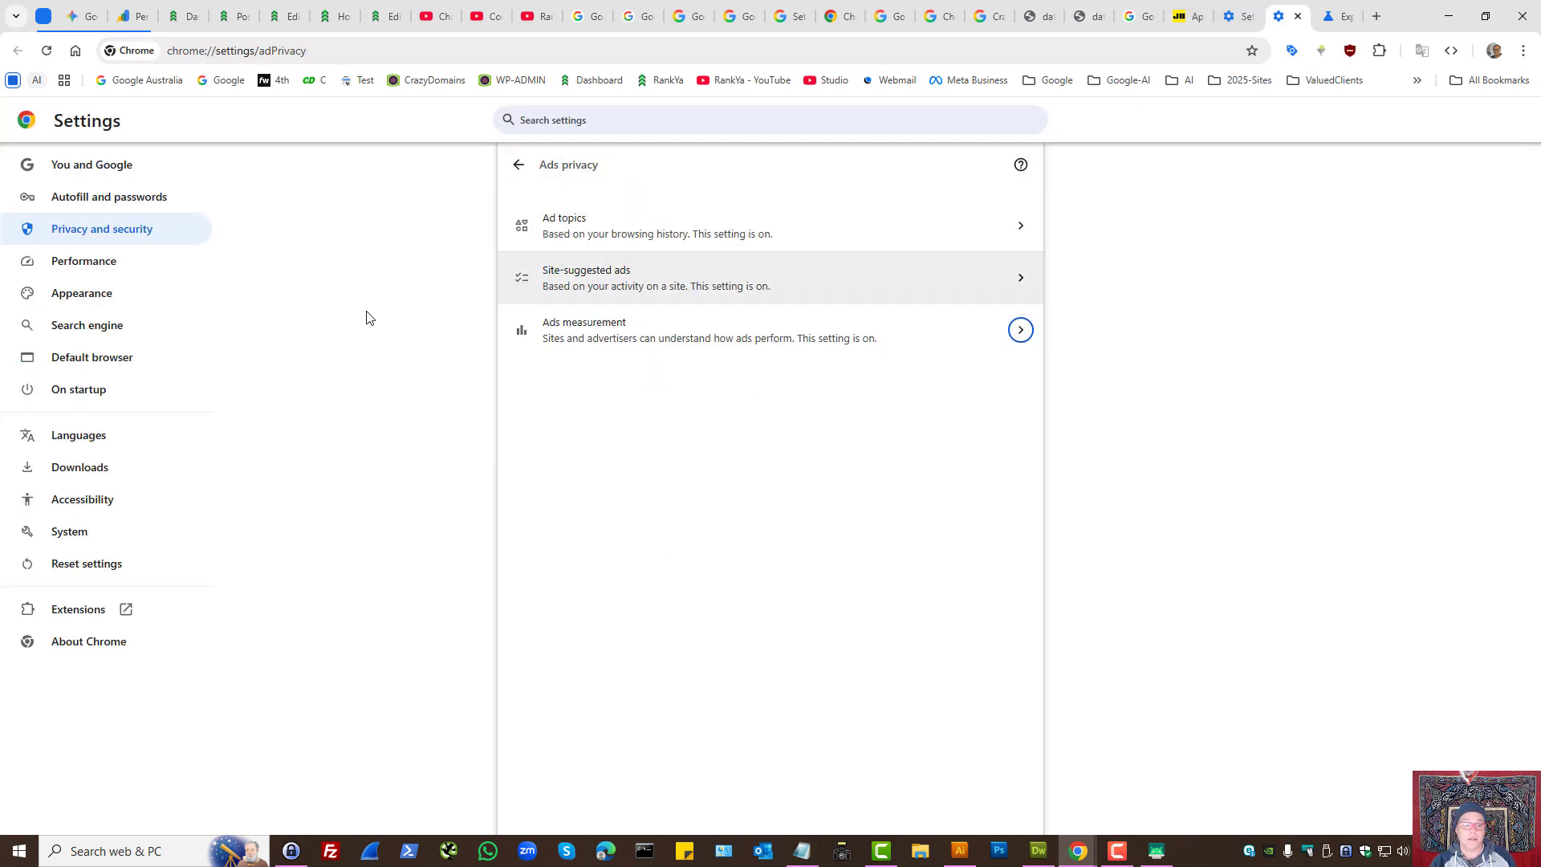
click(96, 236)
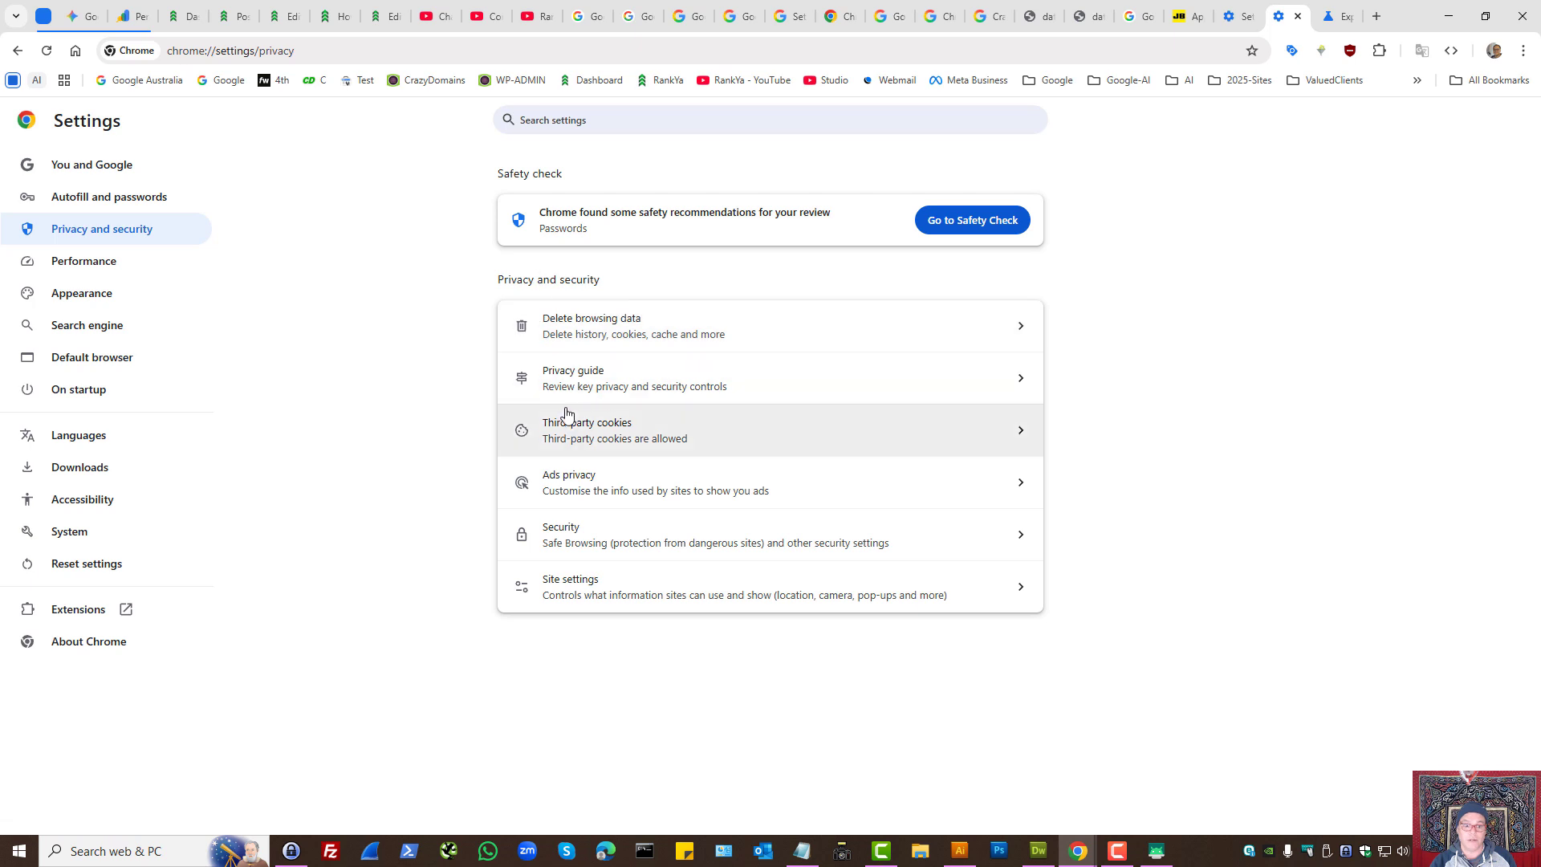
- Set Chrome to block third-party cookies and reload the JB Hi-Fi product page
click(579, 431)
click(526, 440)
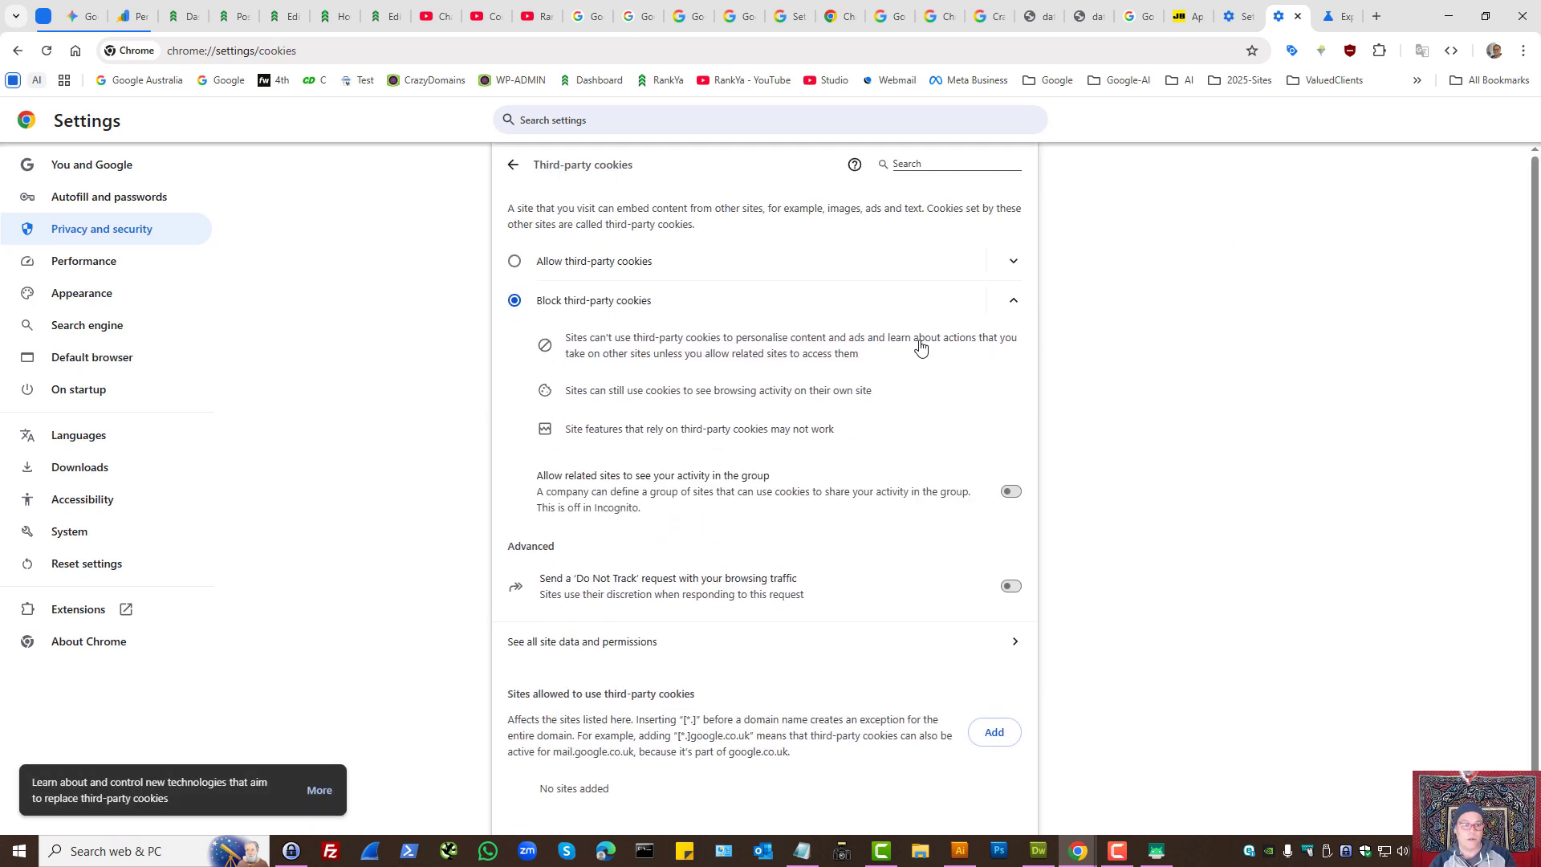
click(1172, 16)
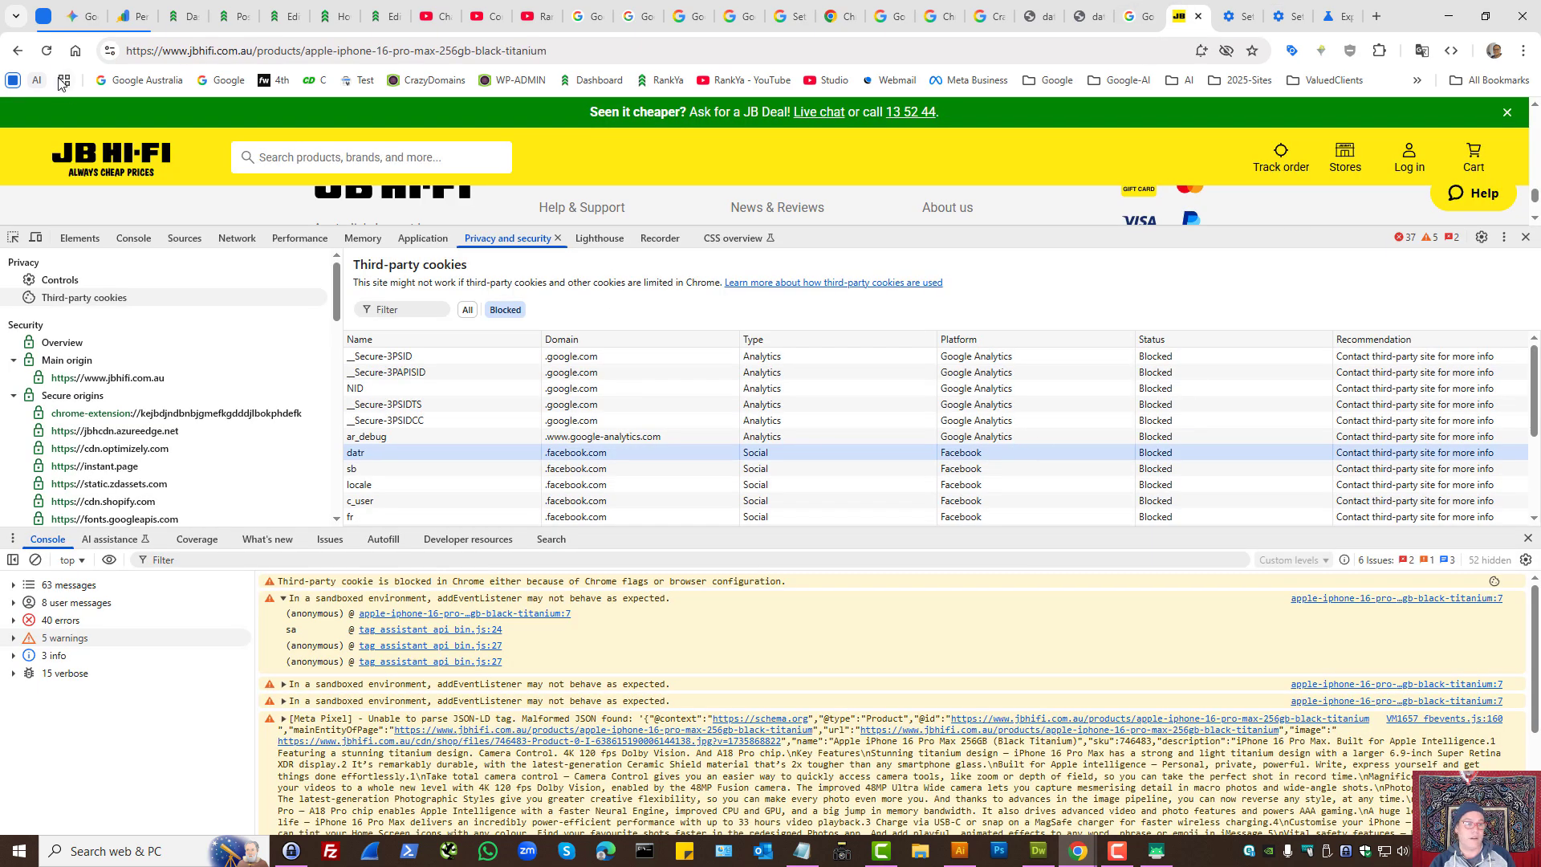
right_click(45, 53)
click(72, 130)
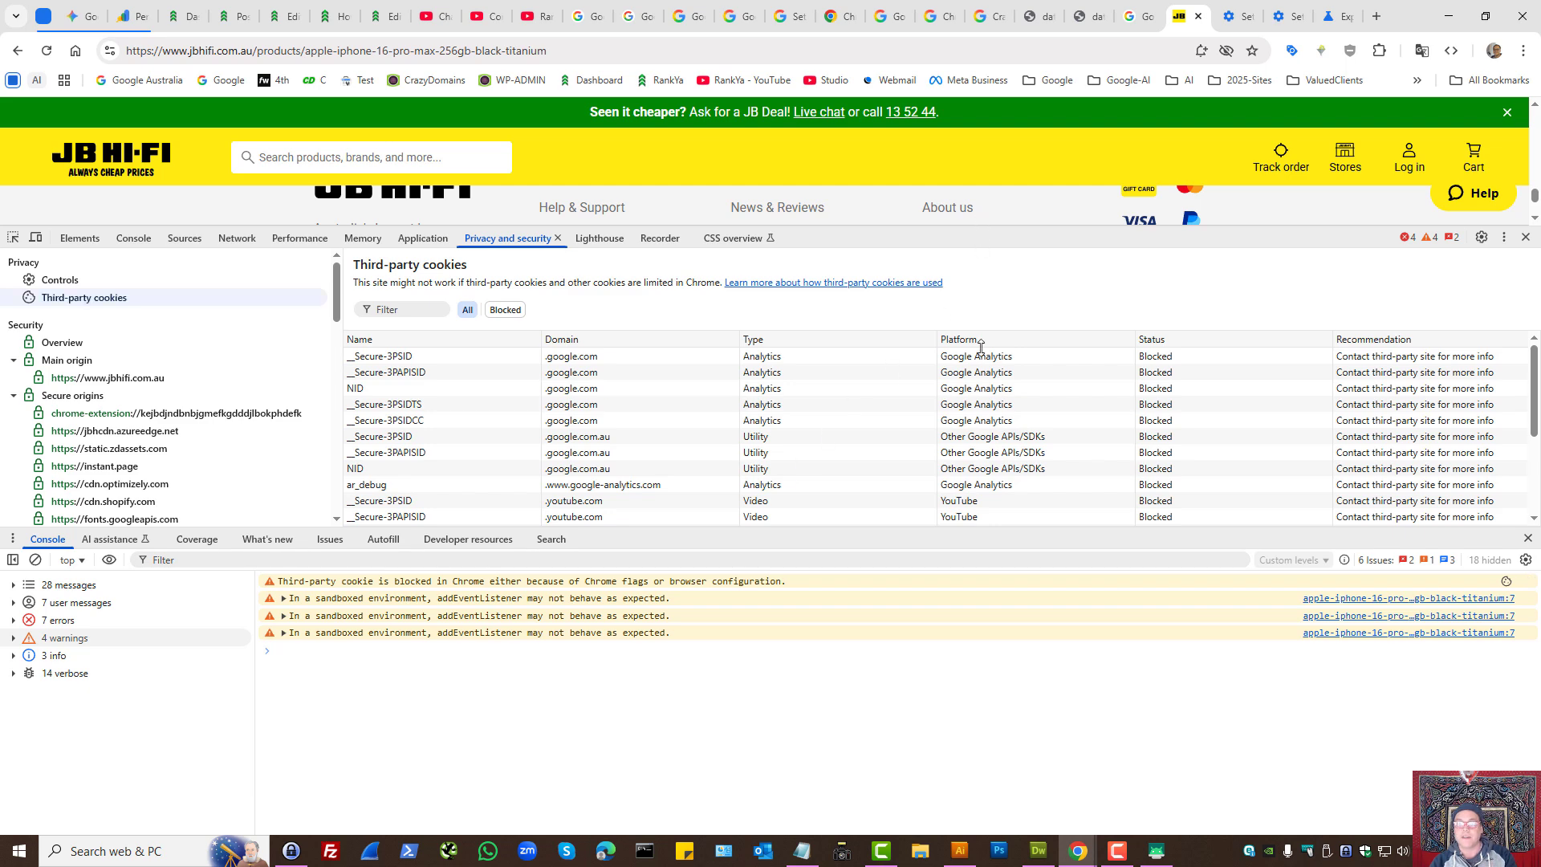
- Shrink the developer tools to look through the reloaded product page down to its footer, then enlarge the cookie list
drag(981, 227, 981, 472)
scroll(746, 289, up, 20)
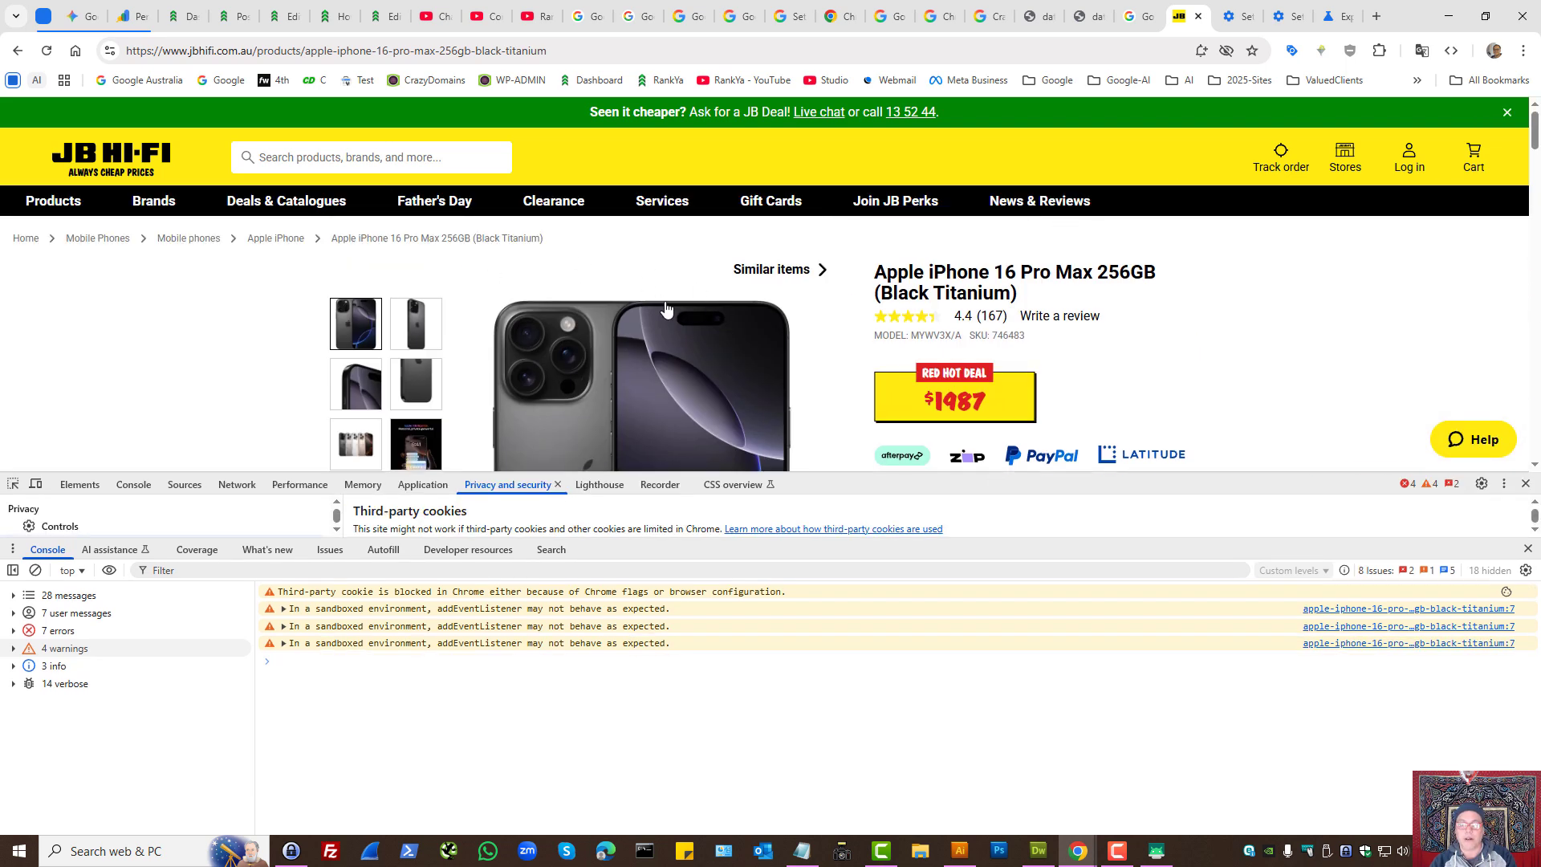
scroll(665, 307, down, 10)
scroll(878, 372, down, 3)
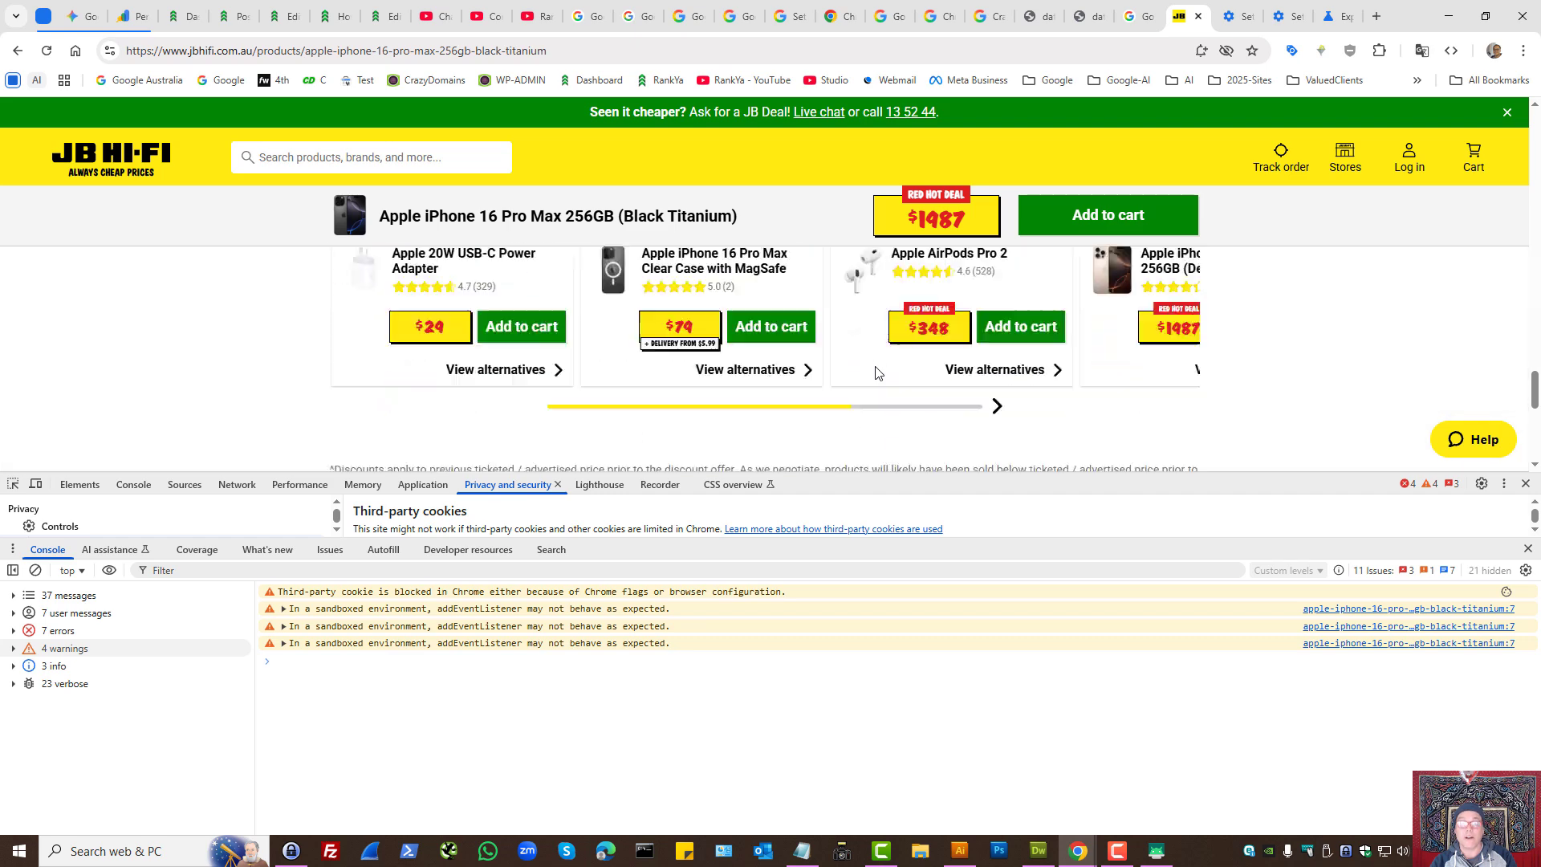
scroll(878, 371, down, 3)
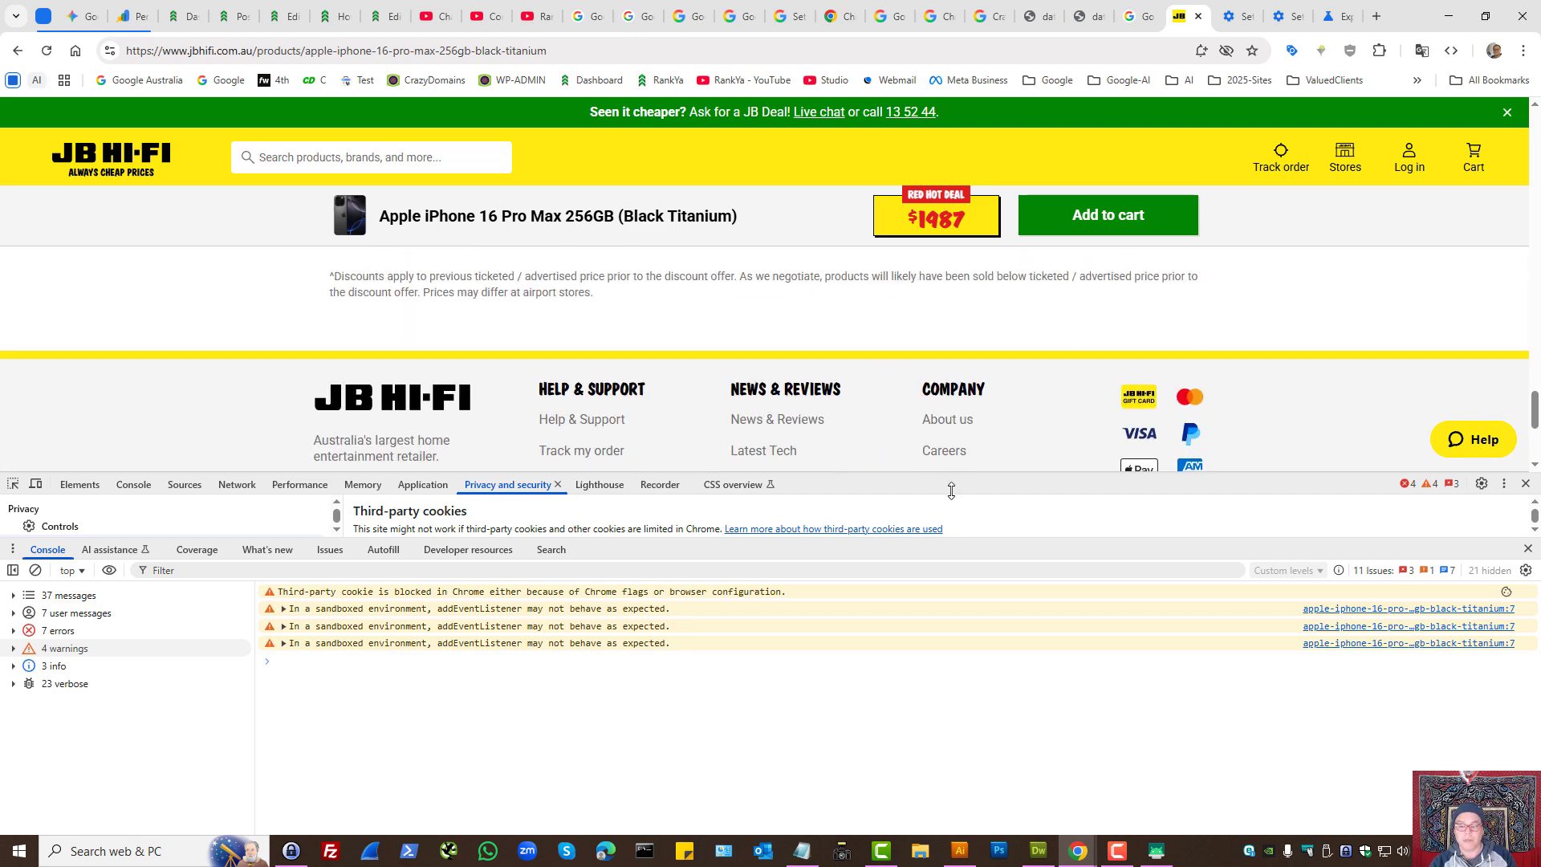
drag(949, 474, 949, 367)
drag(949, 528, 949, 584)
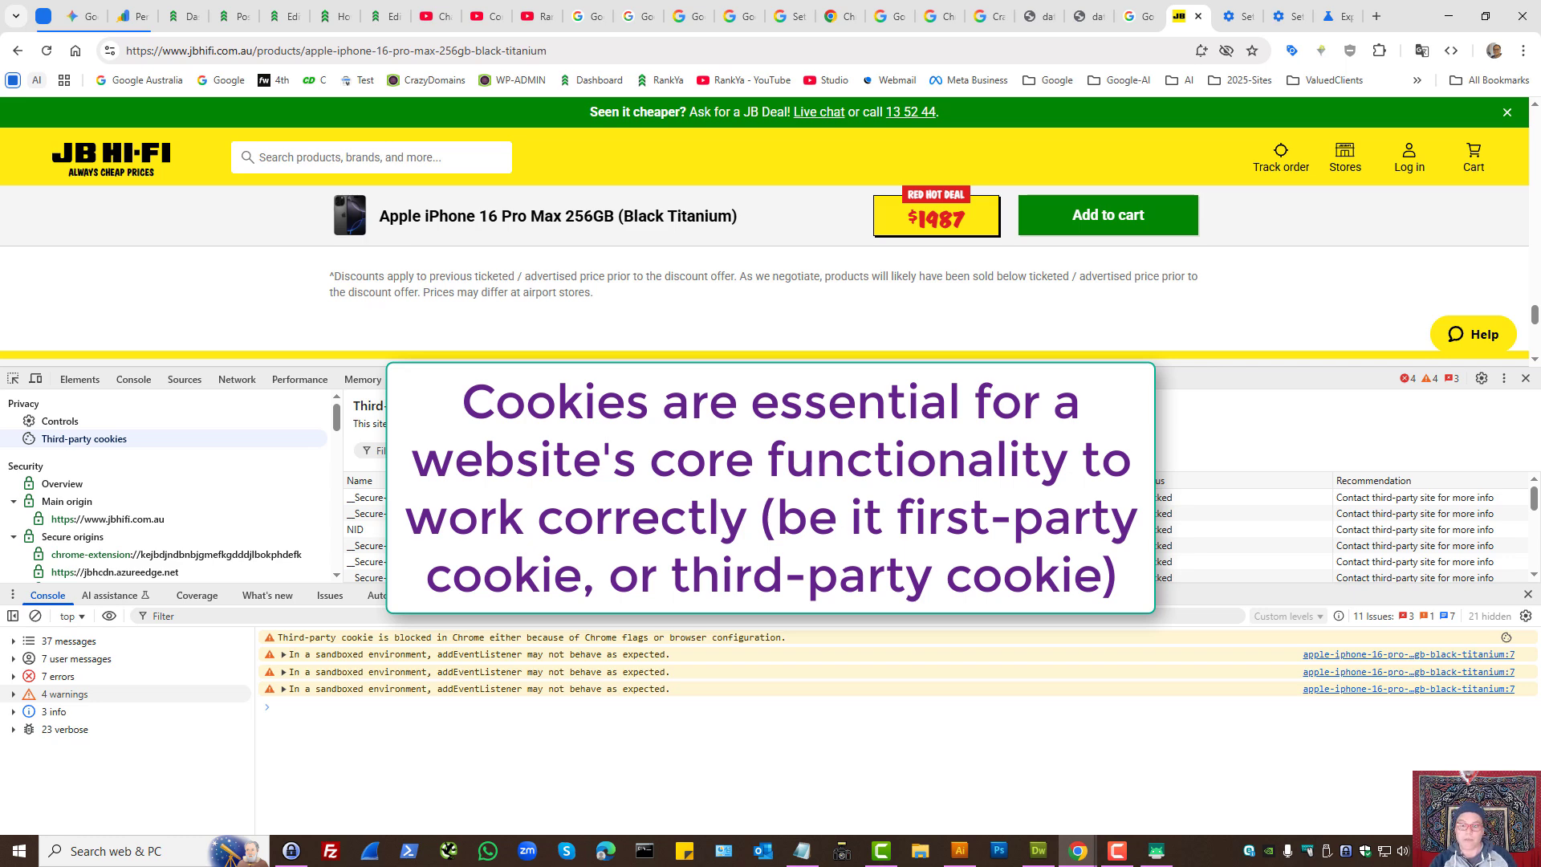
- Set the Test Third Party Cookie Phaseout flag to Enabled
click(1339, 16)
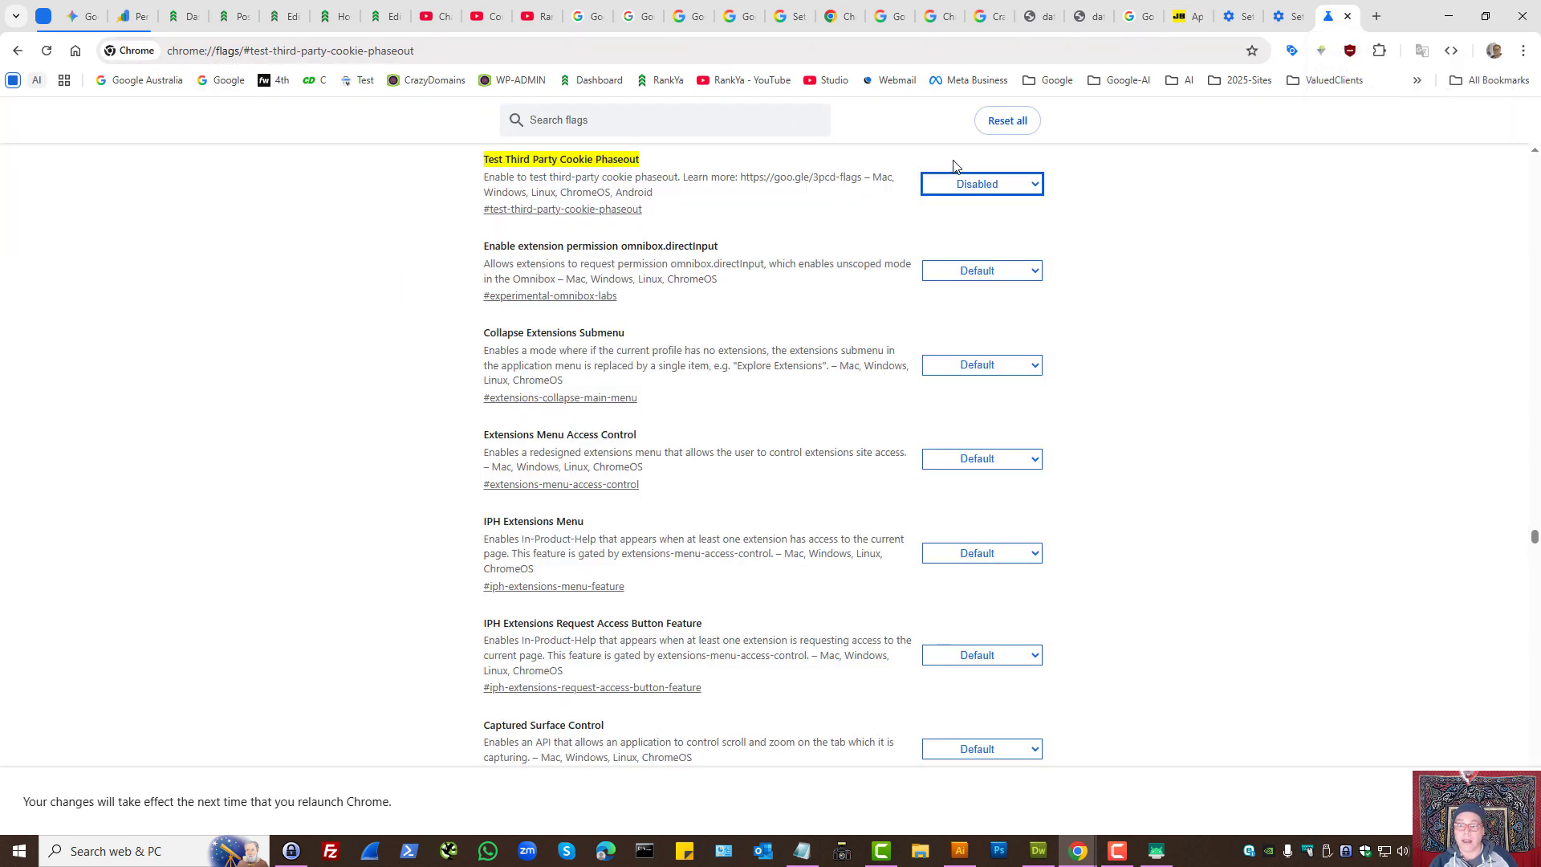
click(985, 187)
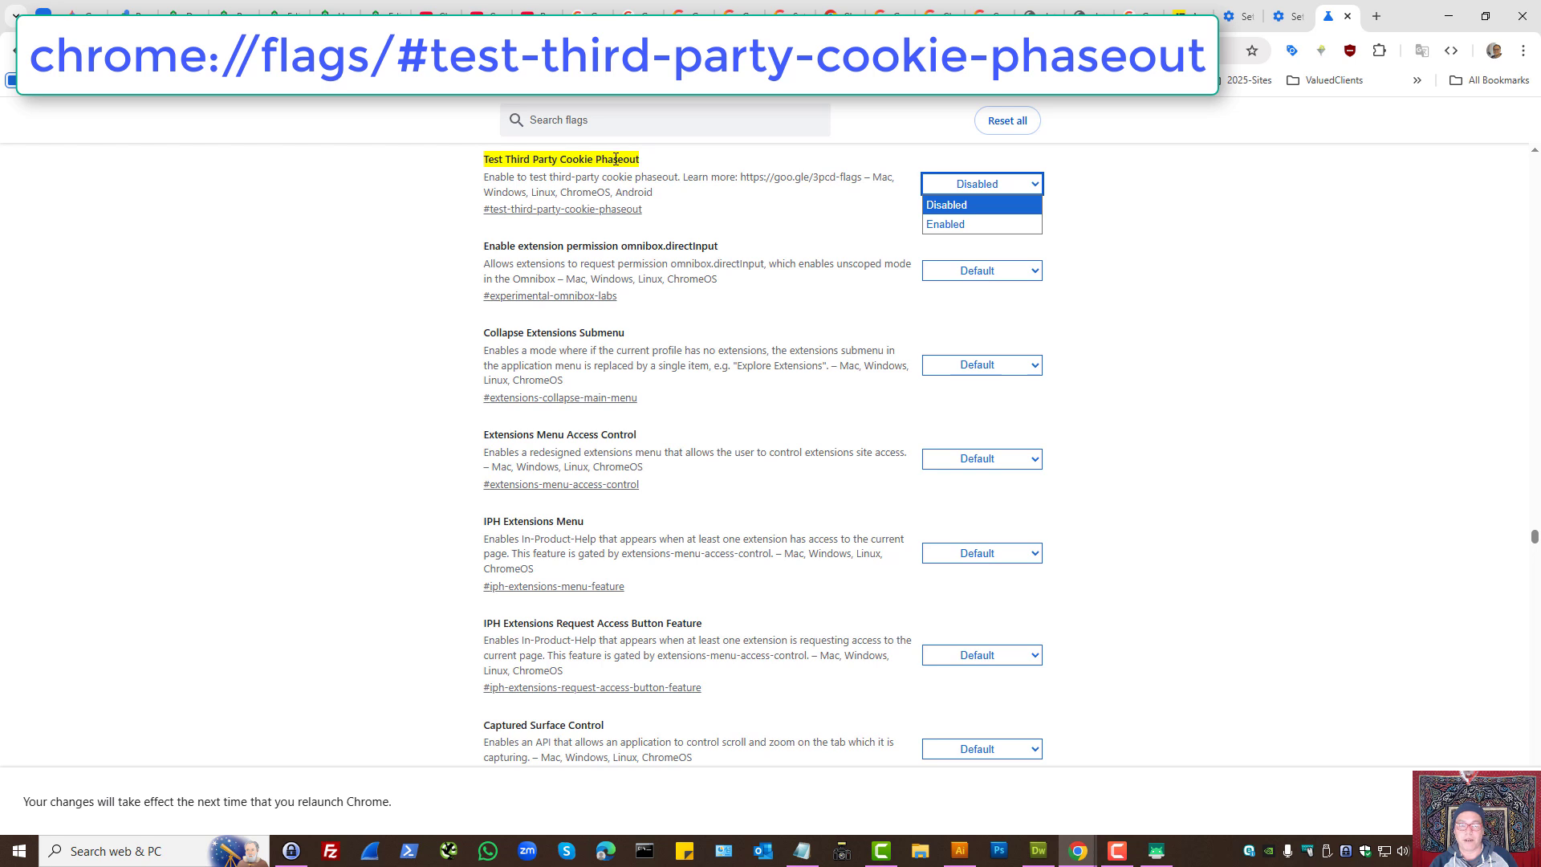
click(962, 224)
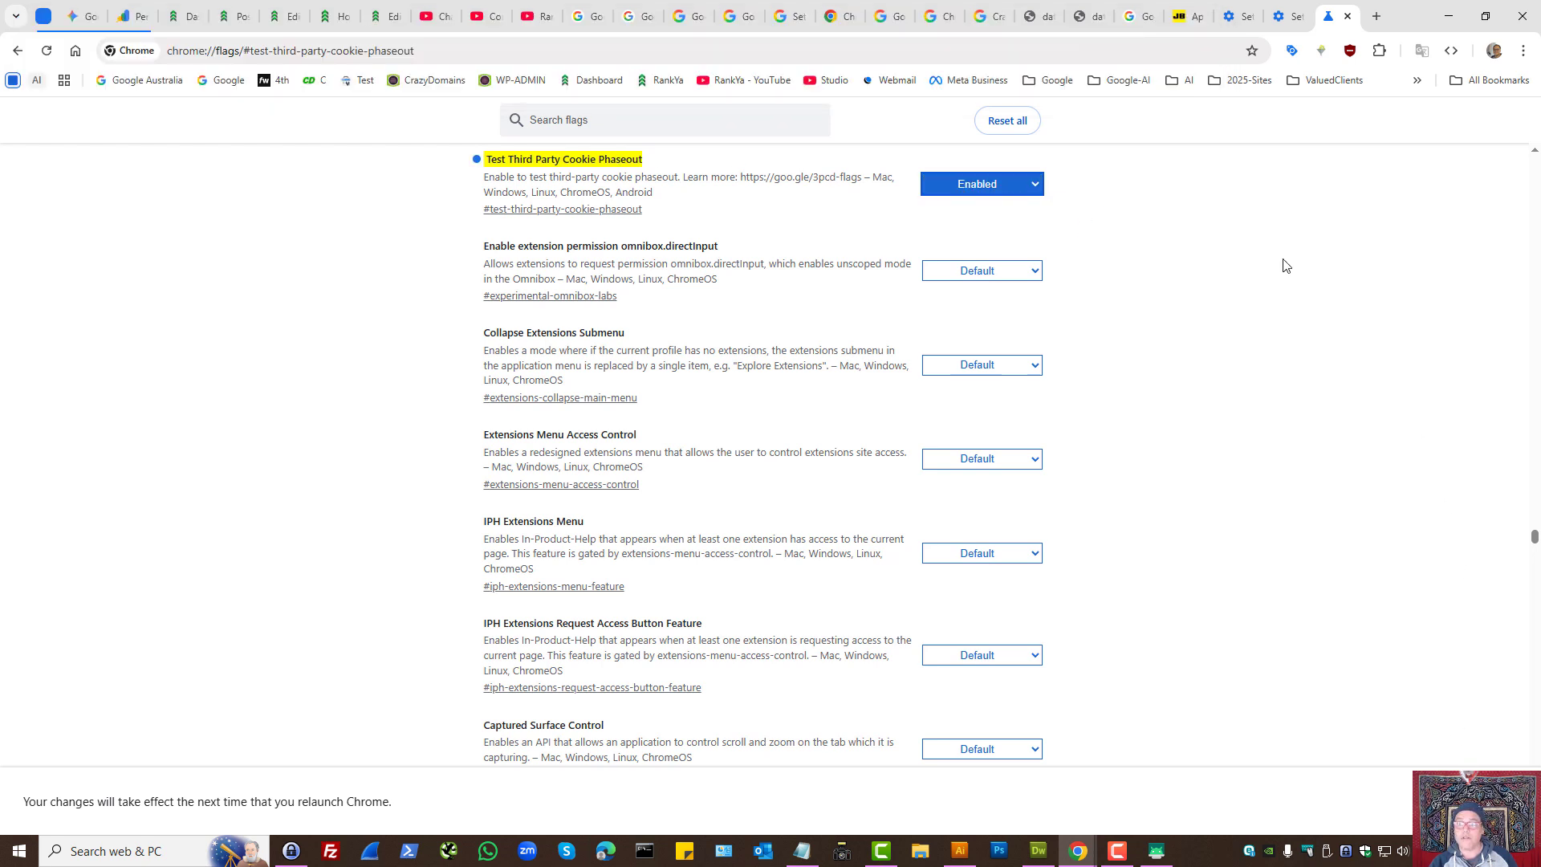
- Highlight the blocked third-party cookie warning in the product page's console, then check the third-party cookies setting
click(1173, 11)
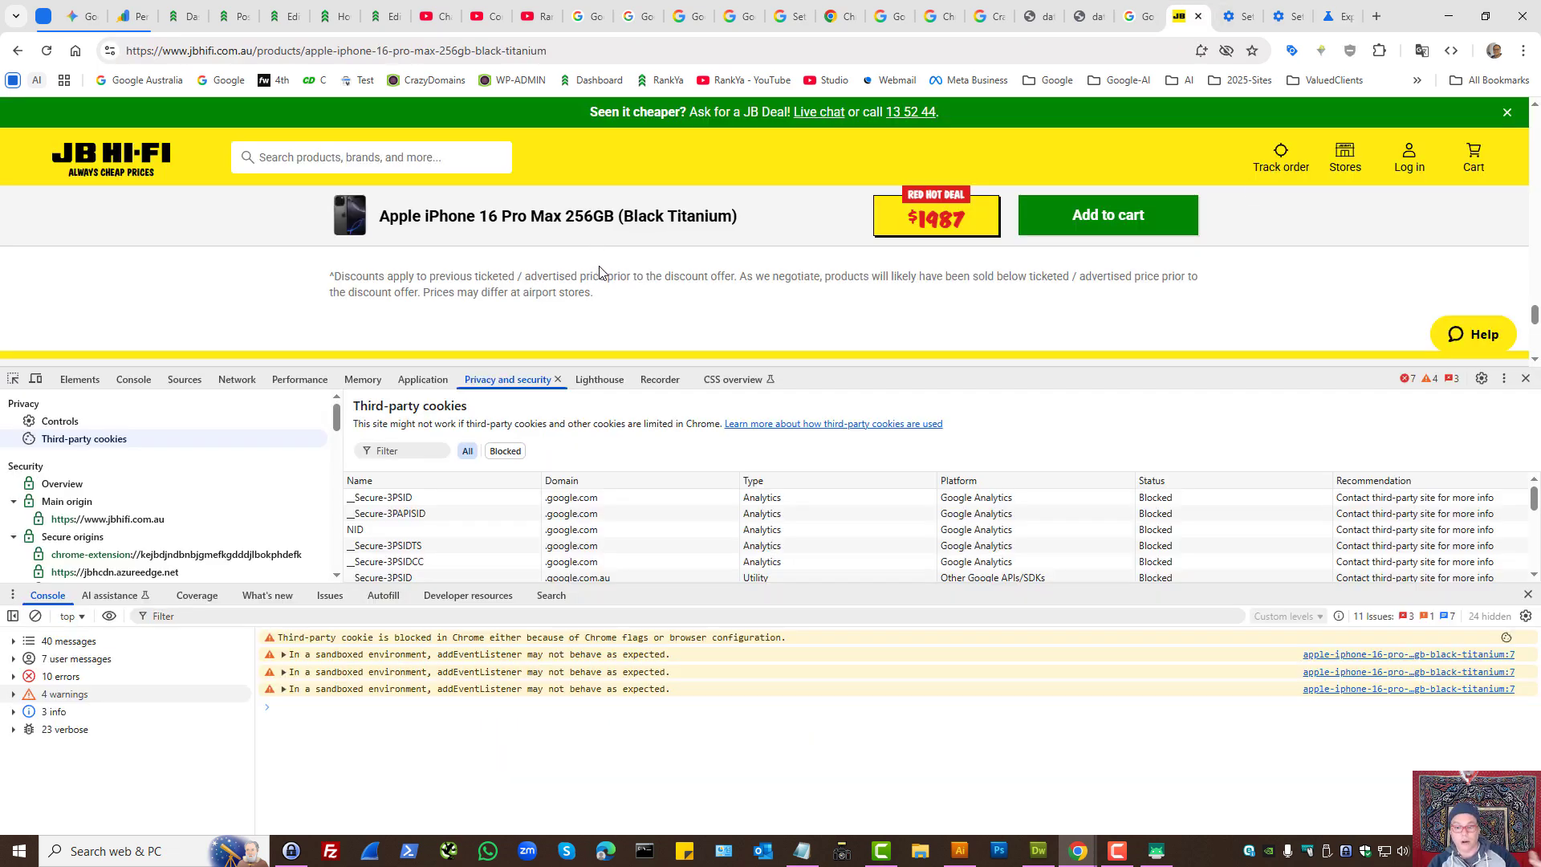
drag(881, 369, 890, 278)
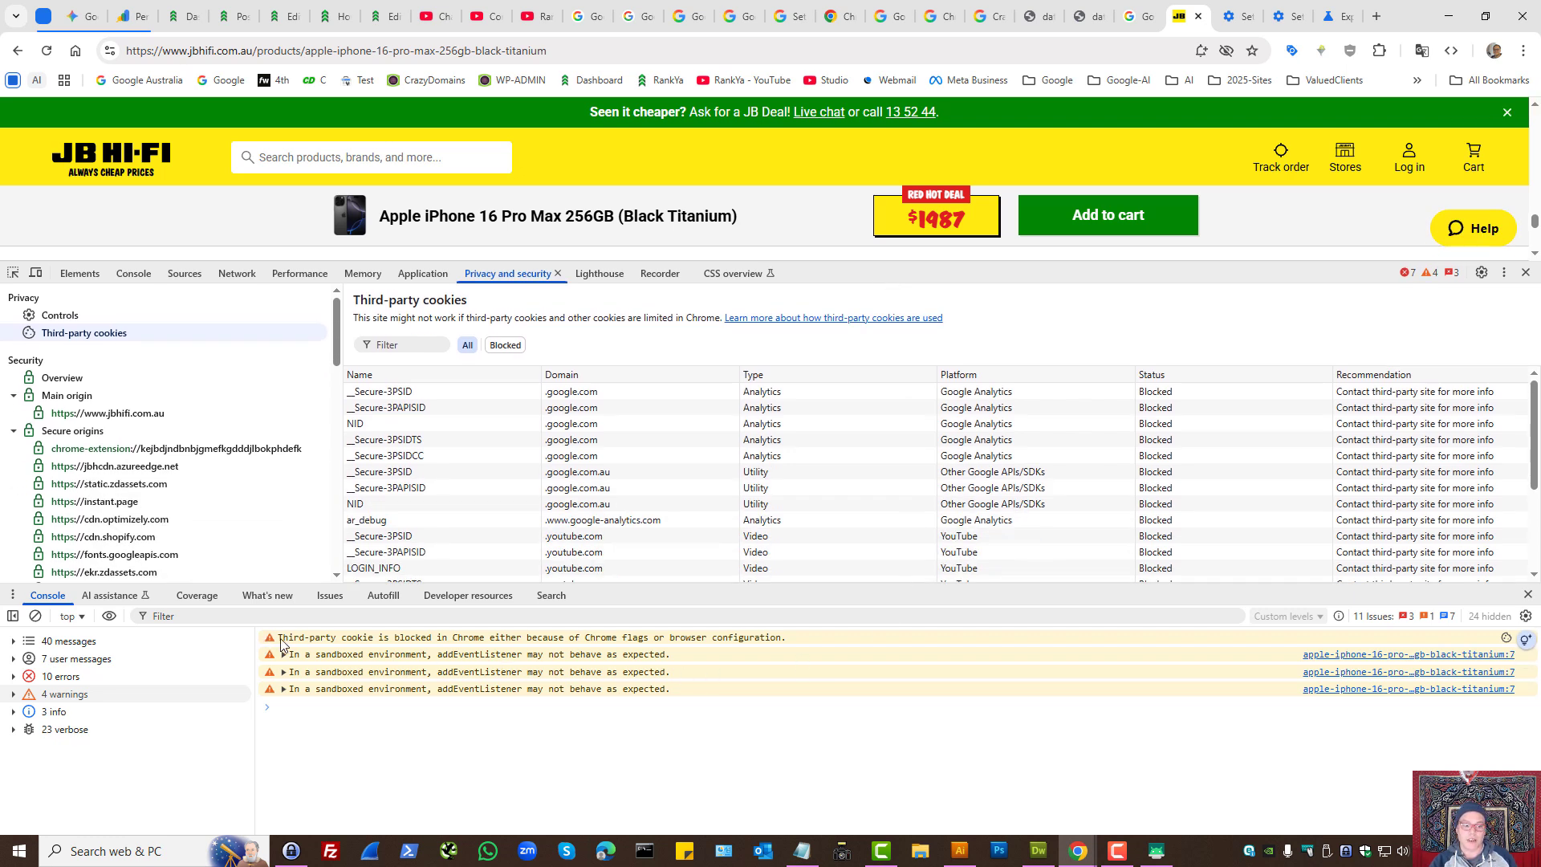
drag(278, 639, 801, 648)
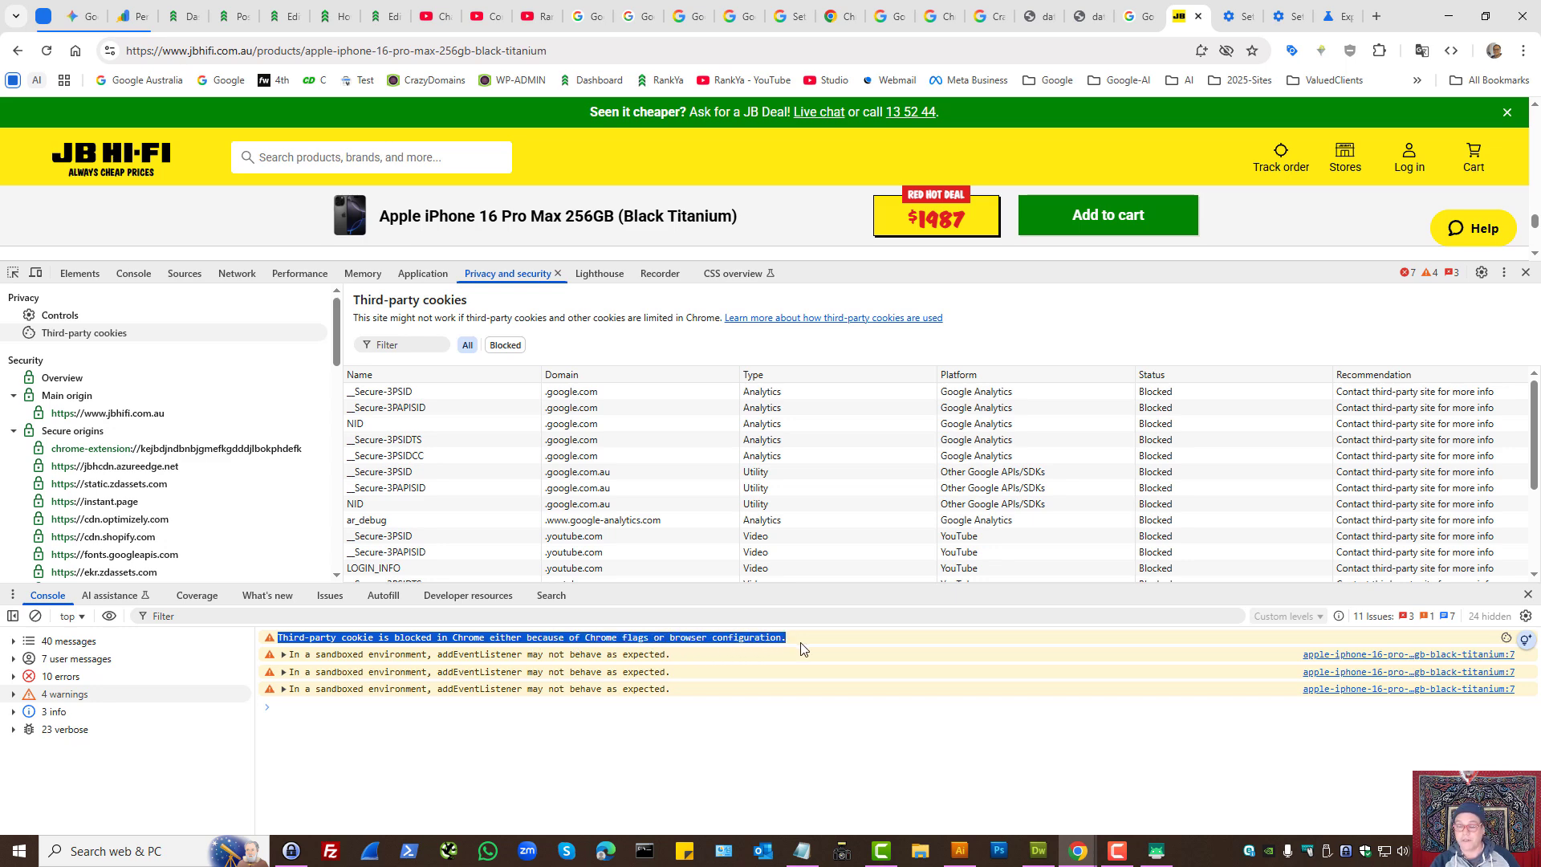
click(1238, 16)
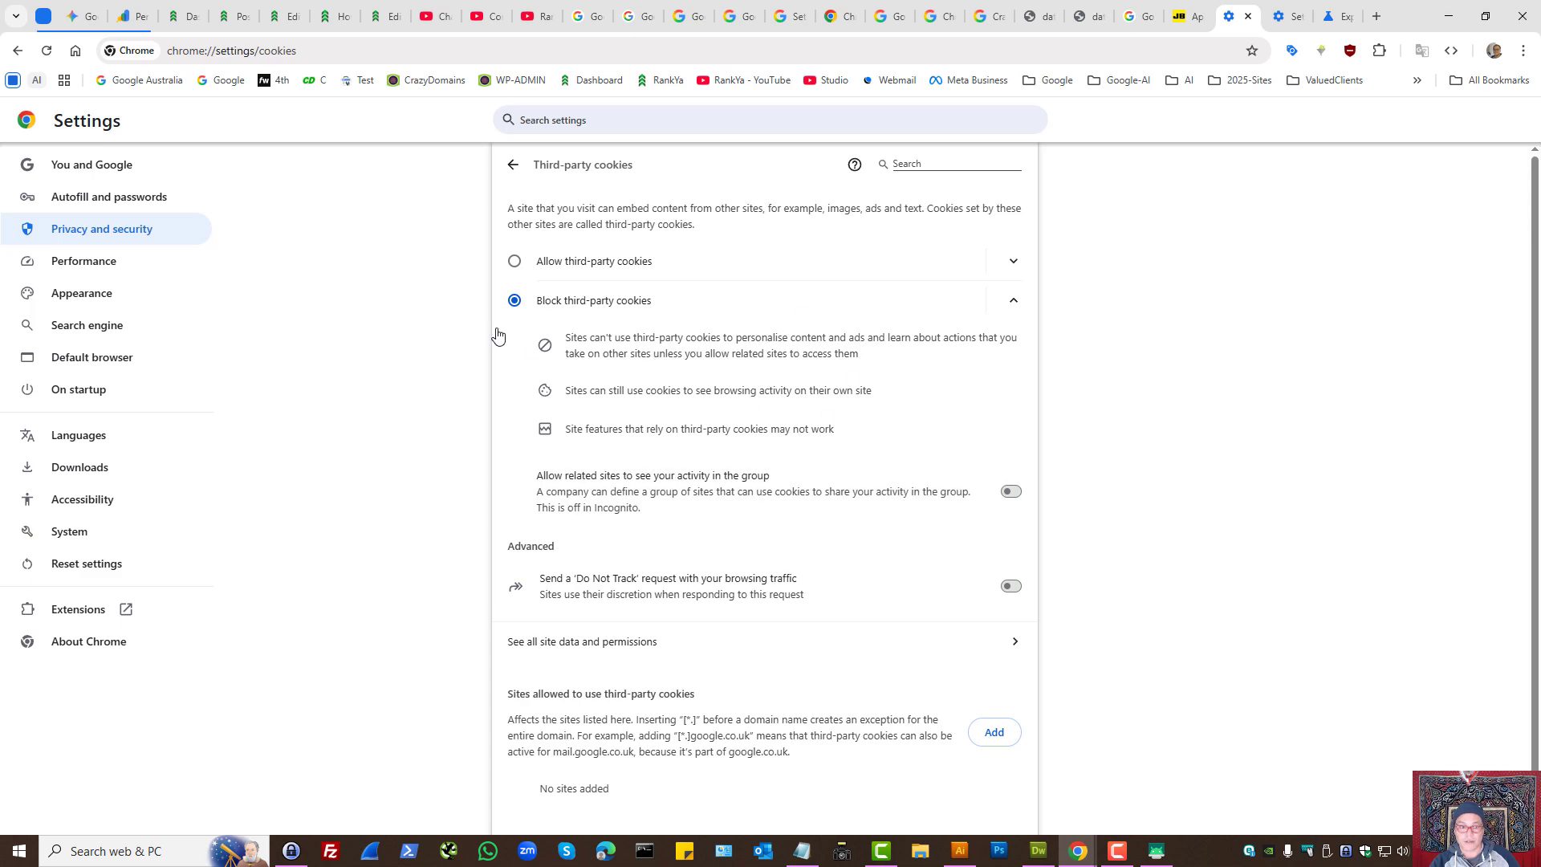
- Switch the Test Third Party Cookie Phaseout flag to Disabled
click(1325, 7)
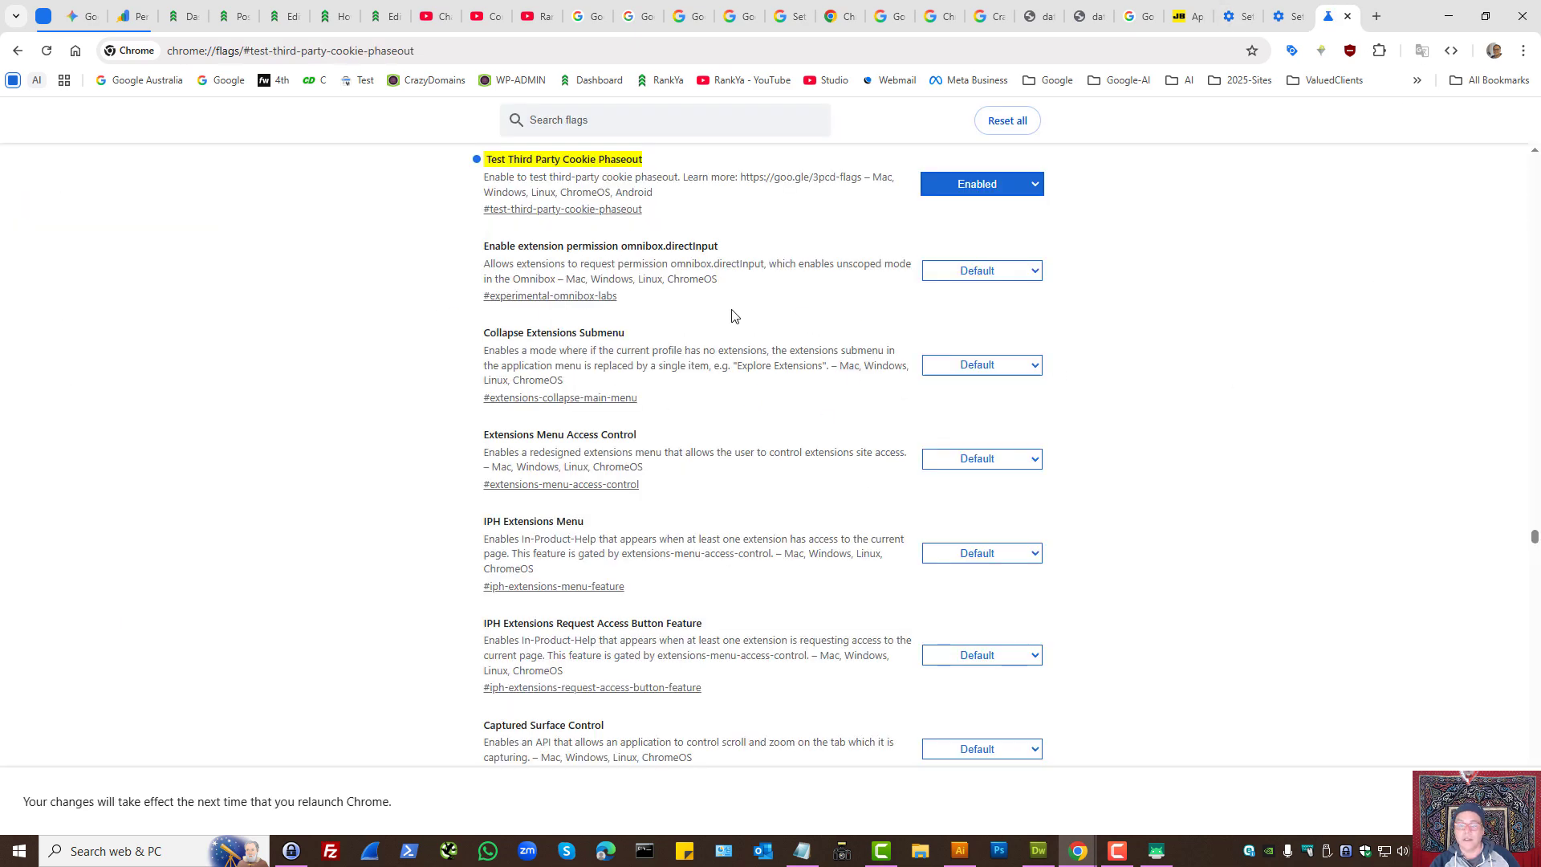
click(976, 184)
click(976, 228)
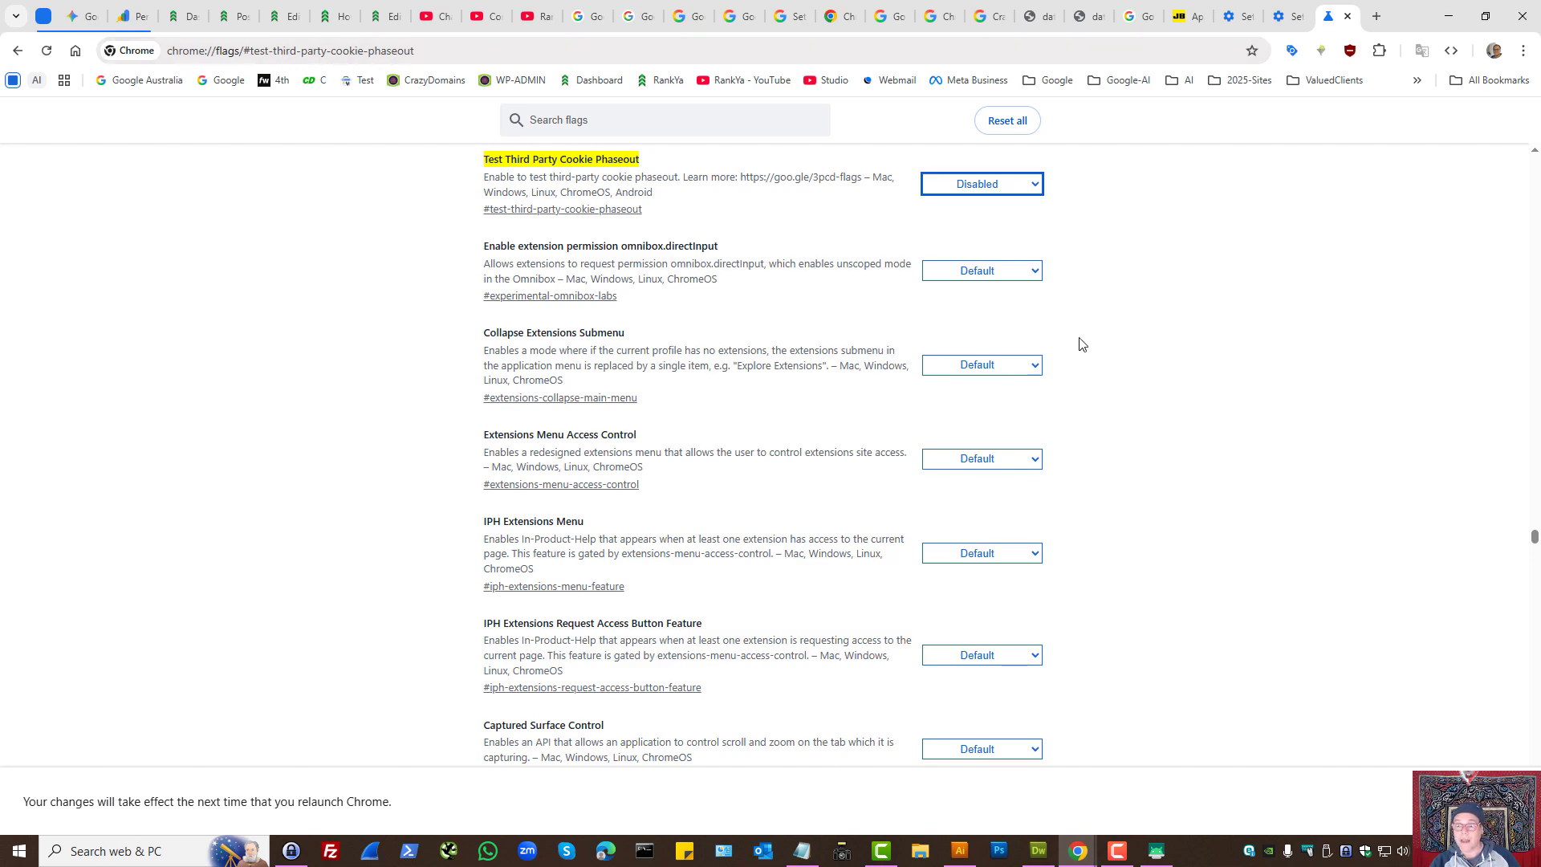
- Go back to the product page's third-party cookies and examine the google.com.au __Secure-3PSID and cg_uuid cookie rows
click(1191, 9)
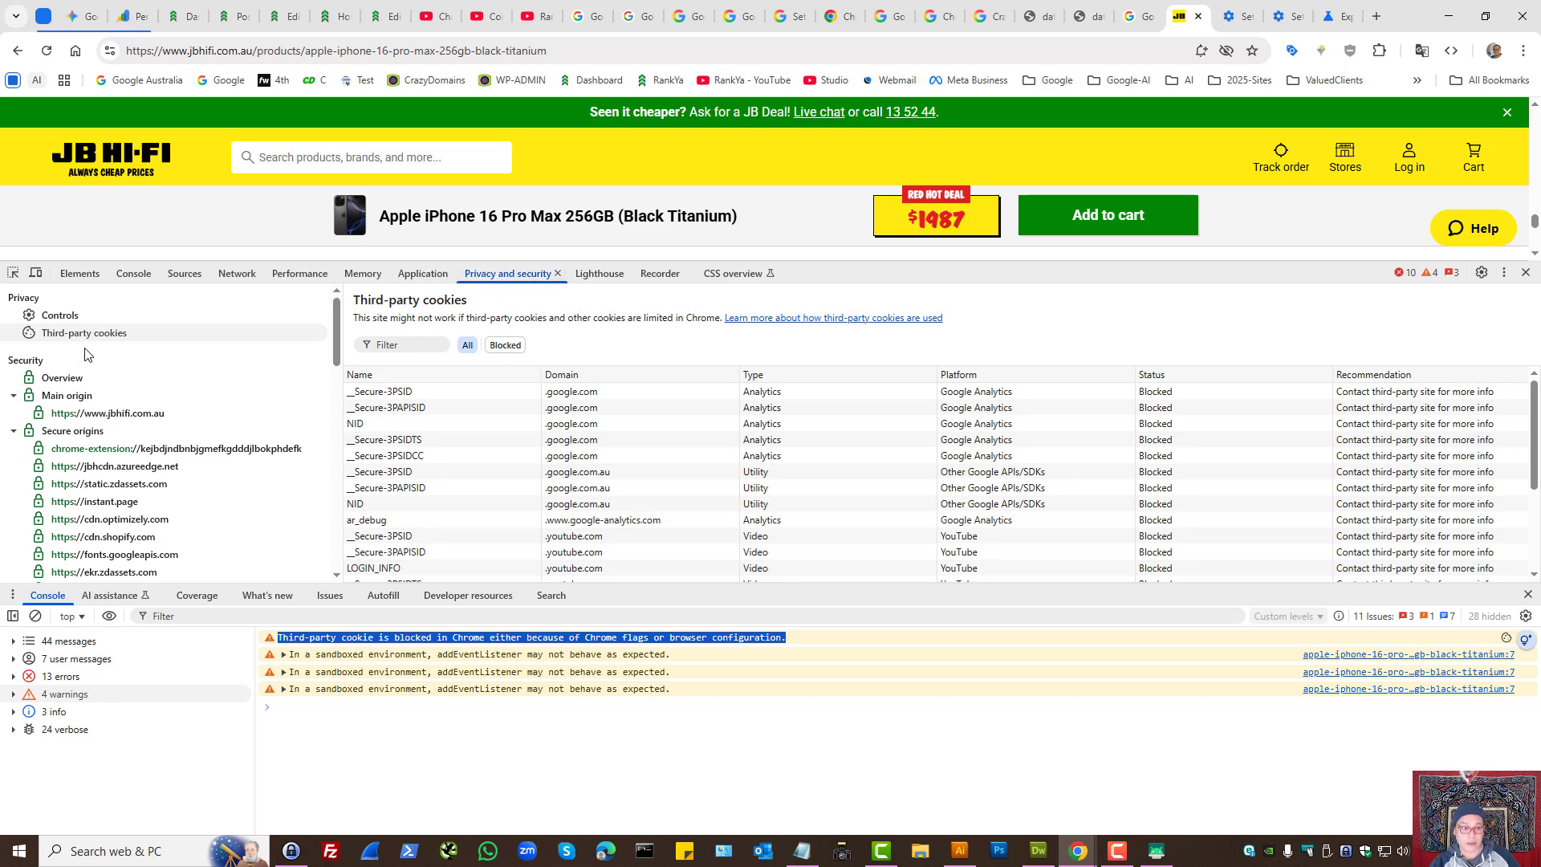
click(116, 339)
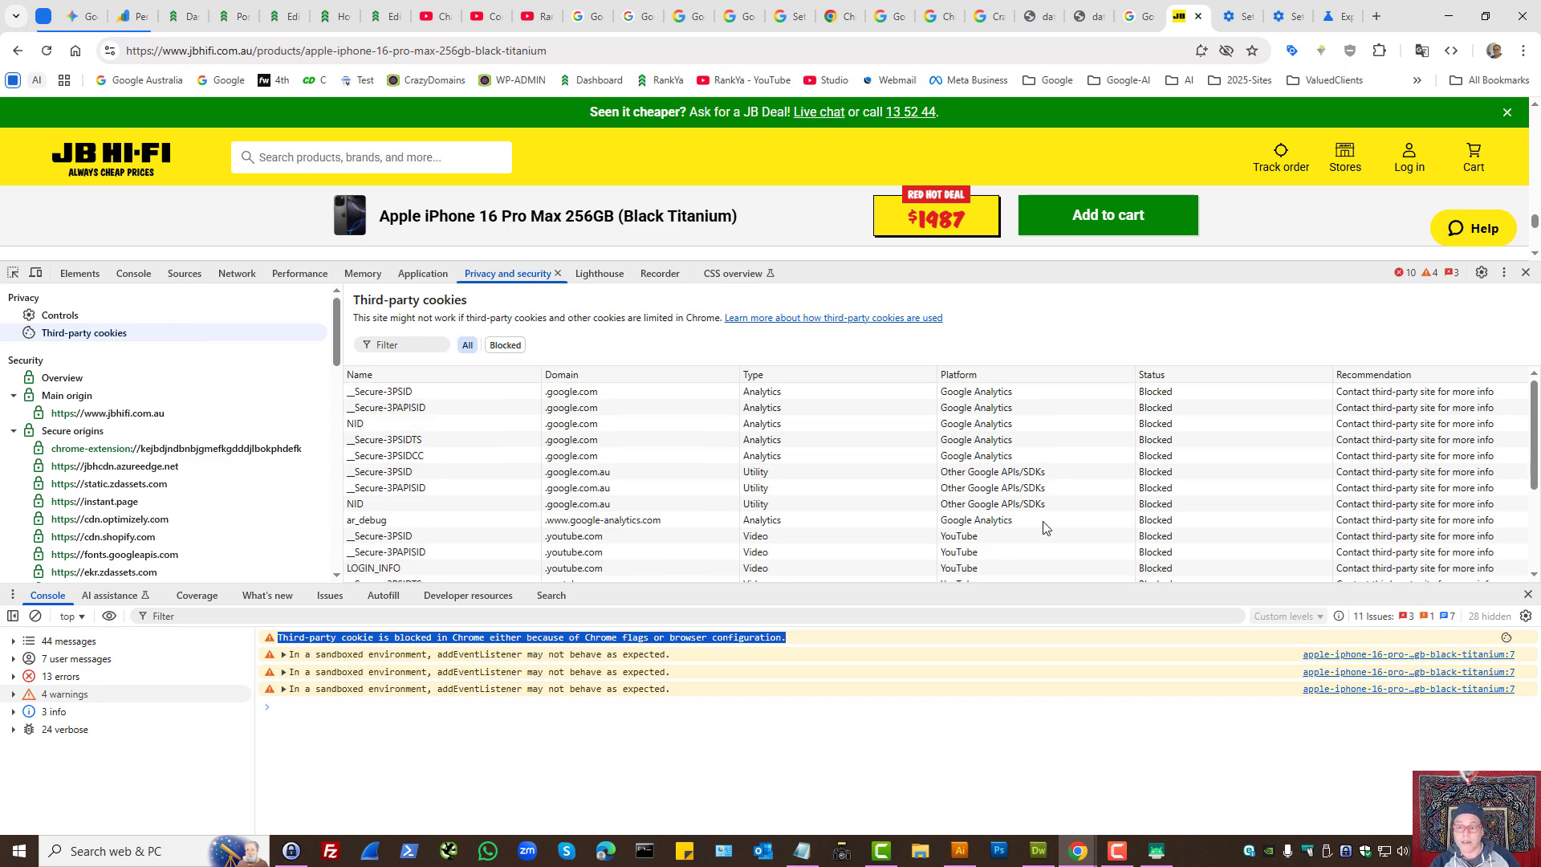
drag(1537, 467, 1537, 492)
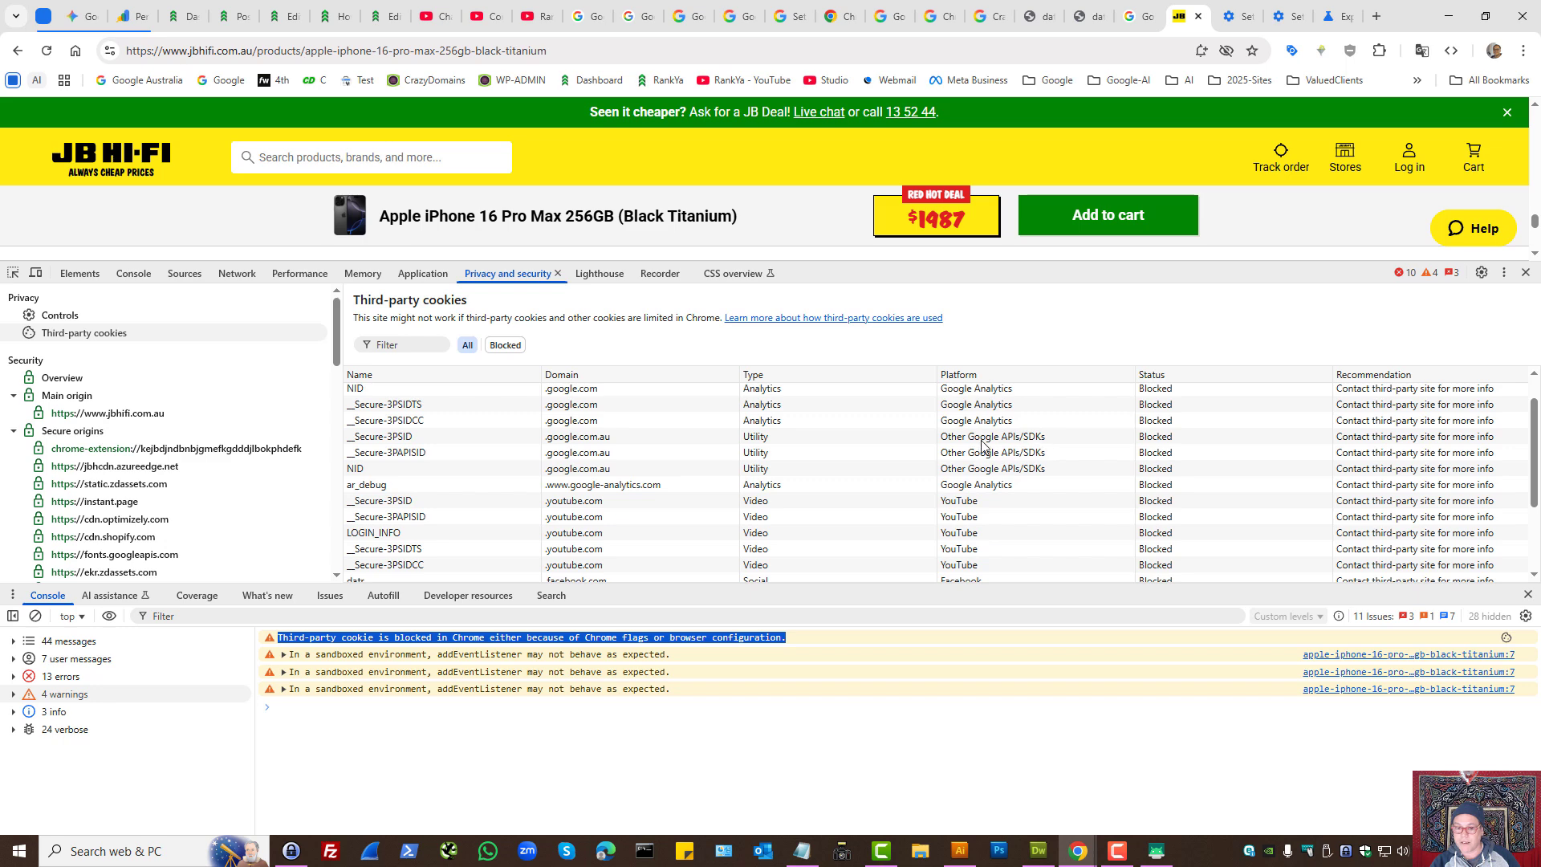
click(947, 441)
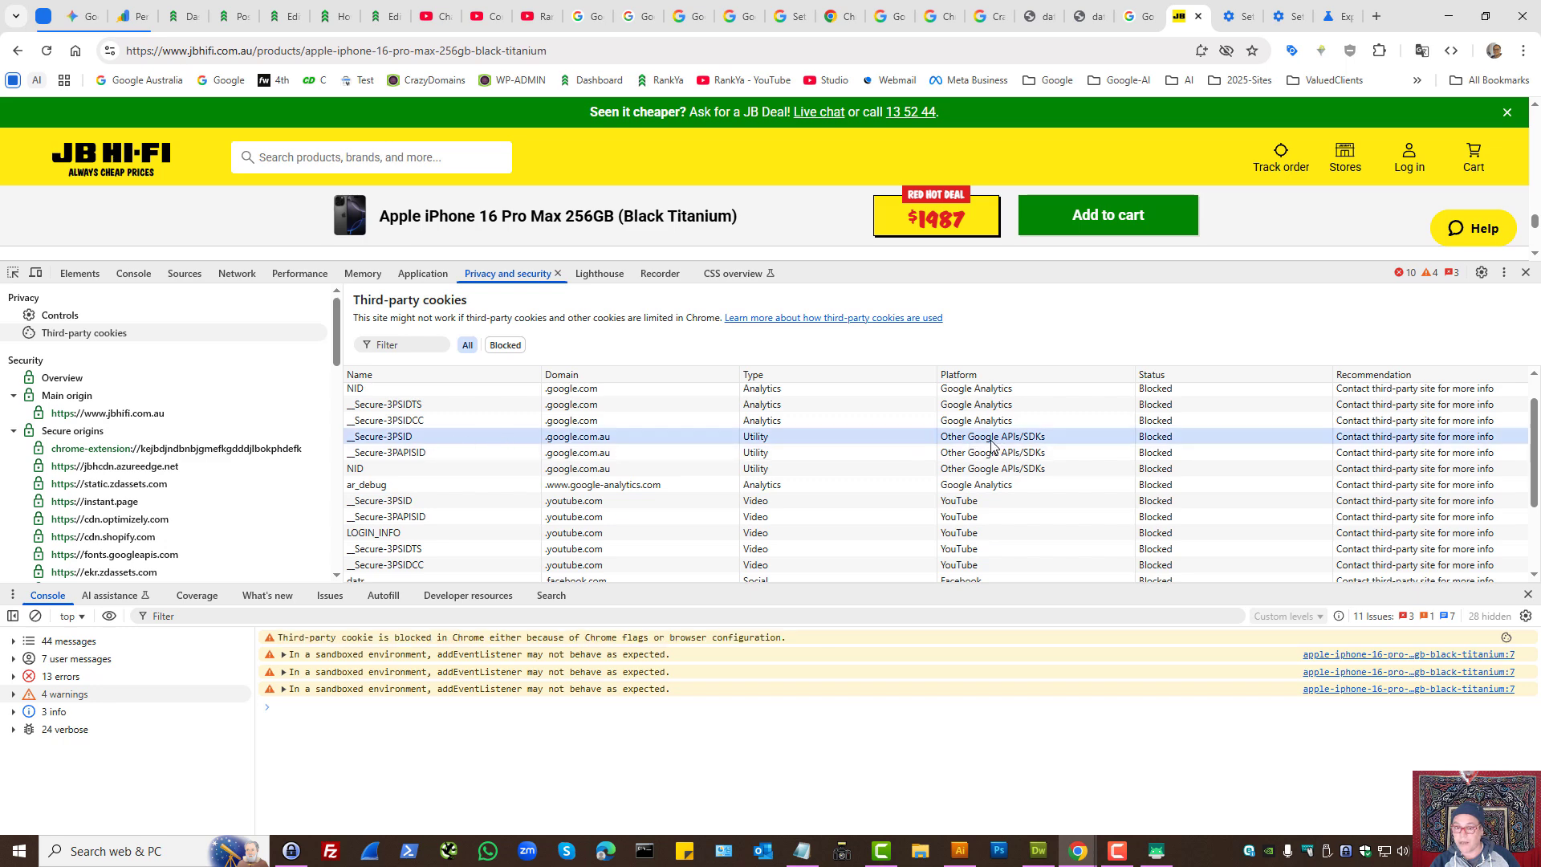
drag(1535, 464, 1534, 566)
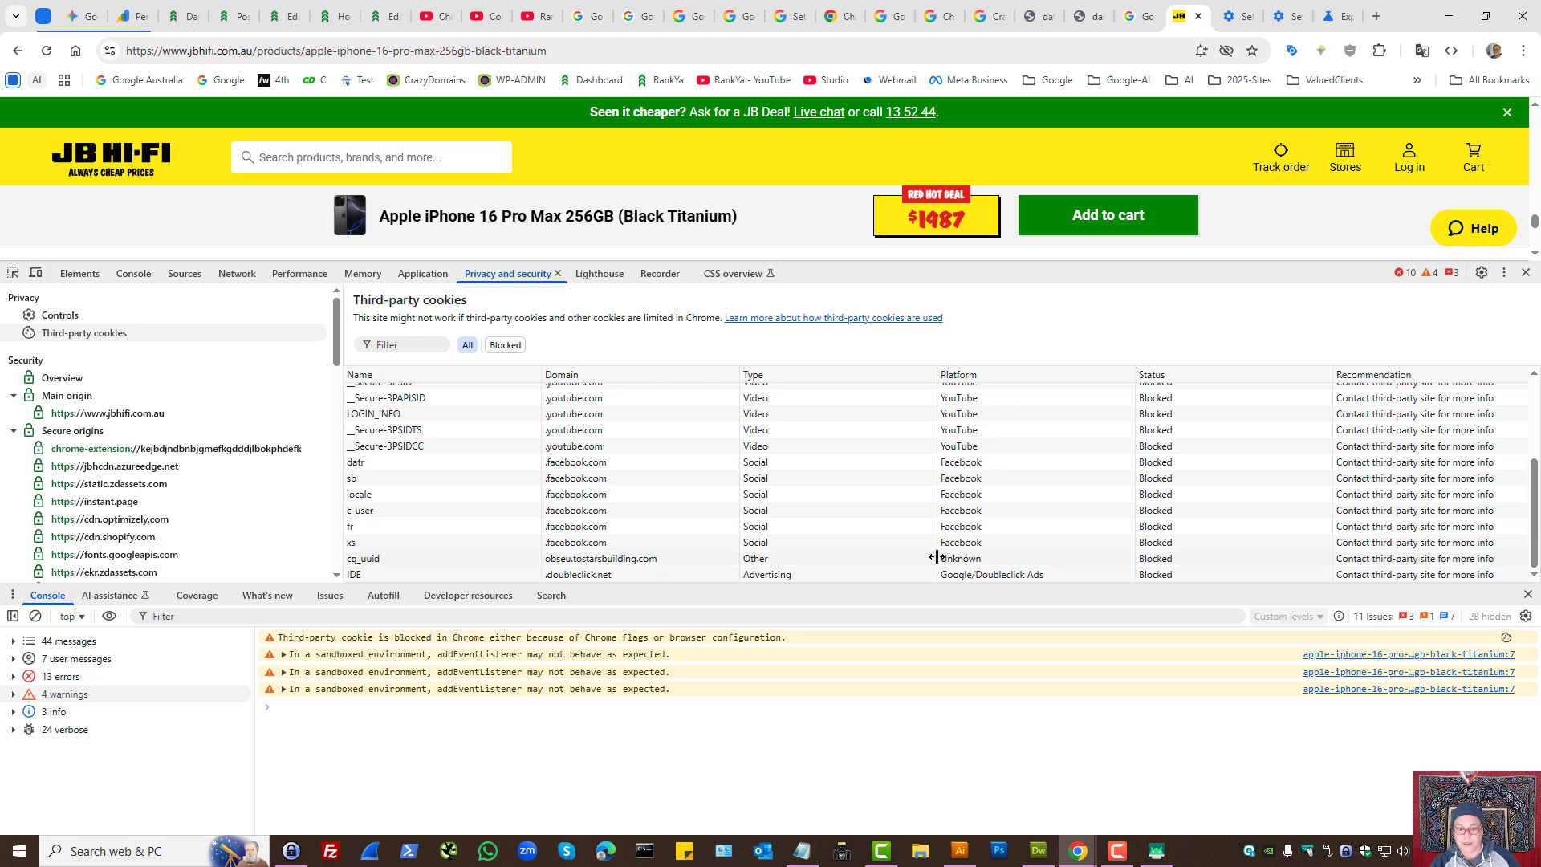
click(965, 560)
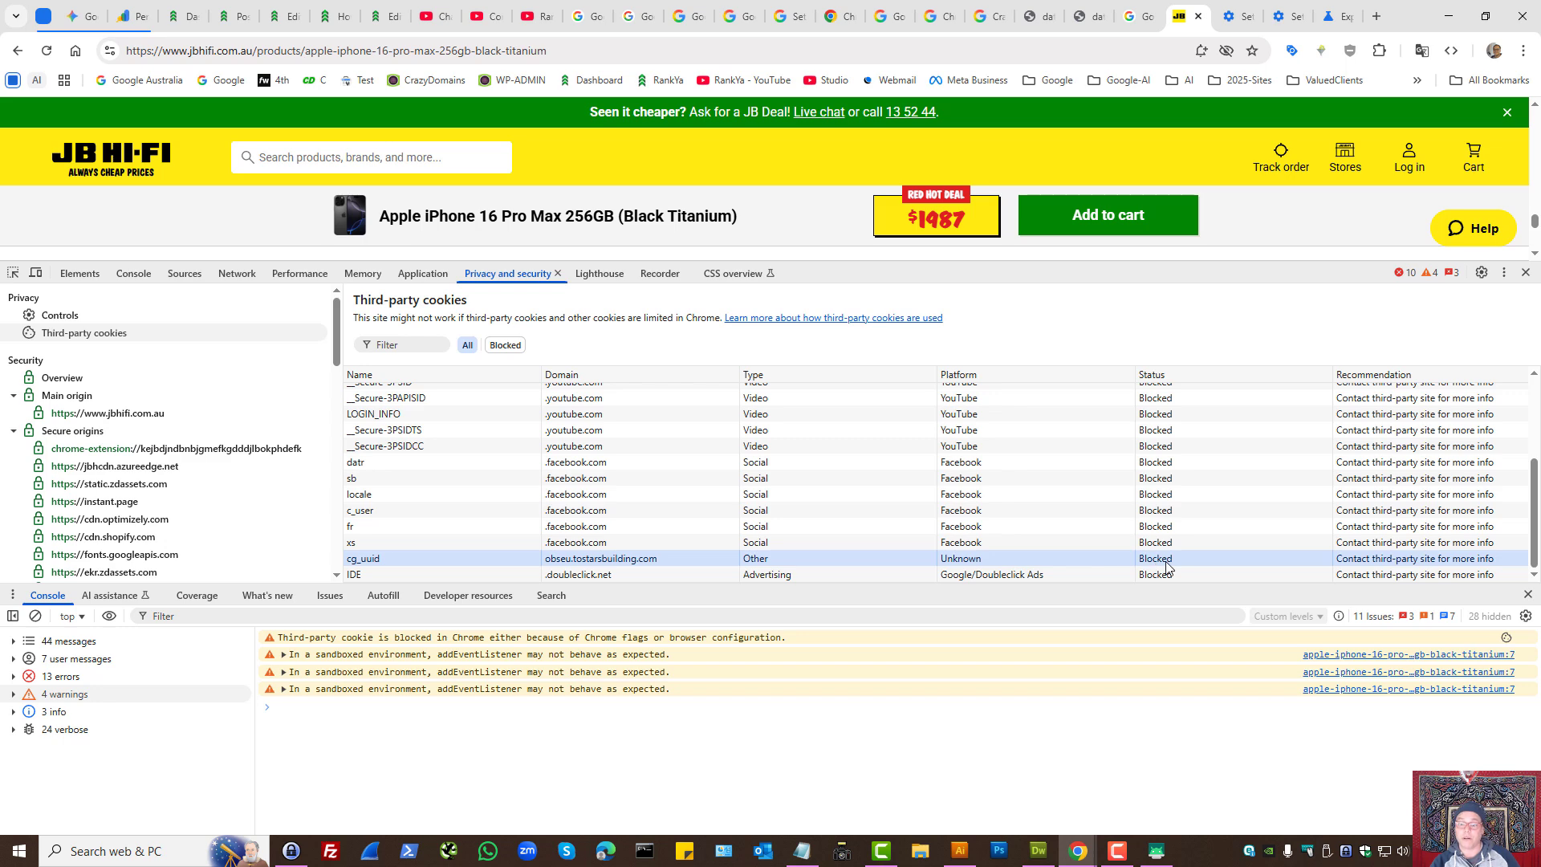
- Review the third-party cookie list from start to end, highlighting Google Analytics, Facebook and YouTube cookies
scroll(1072, 478, up, 3)
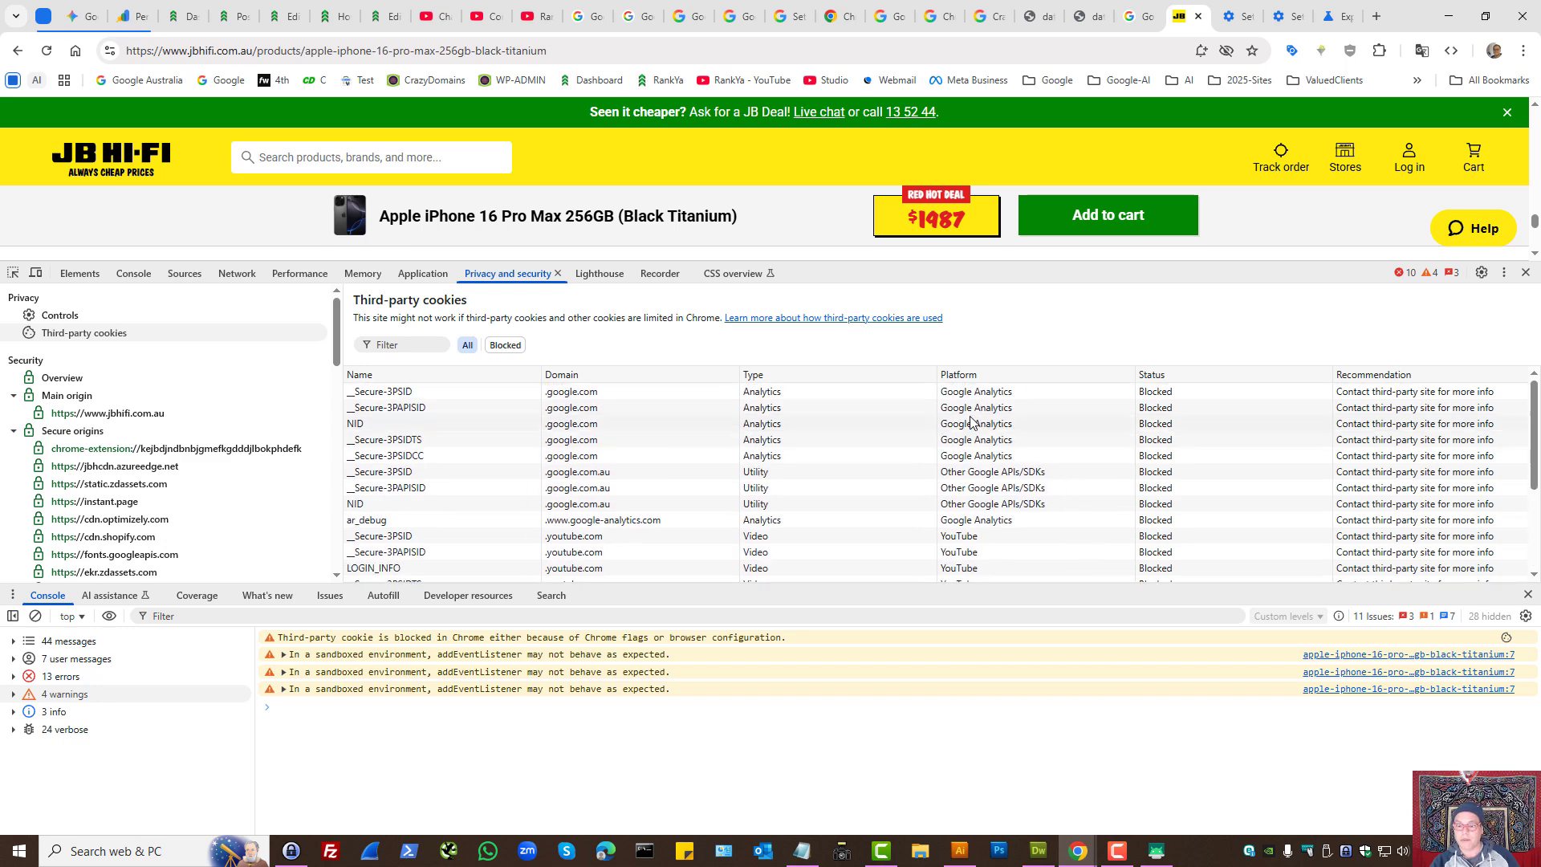
click(993, 406)
scroll(1013, 449, down, 2)
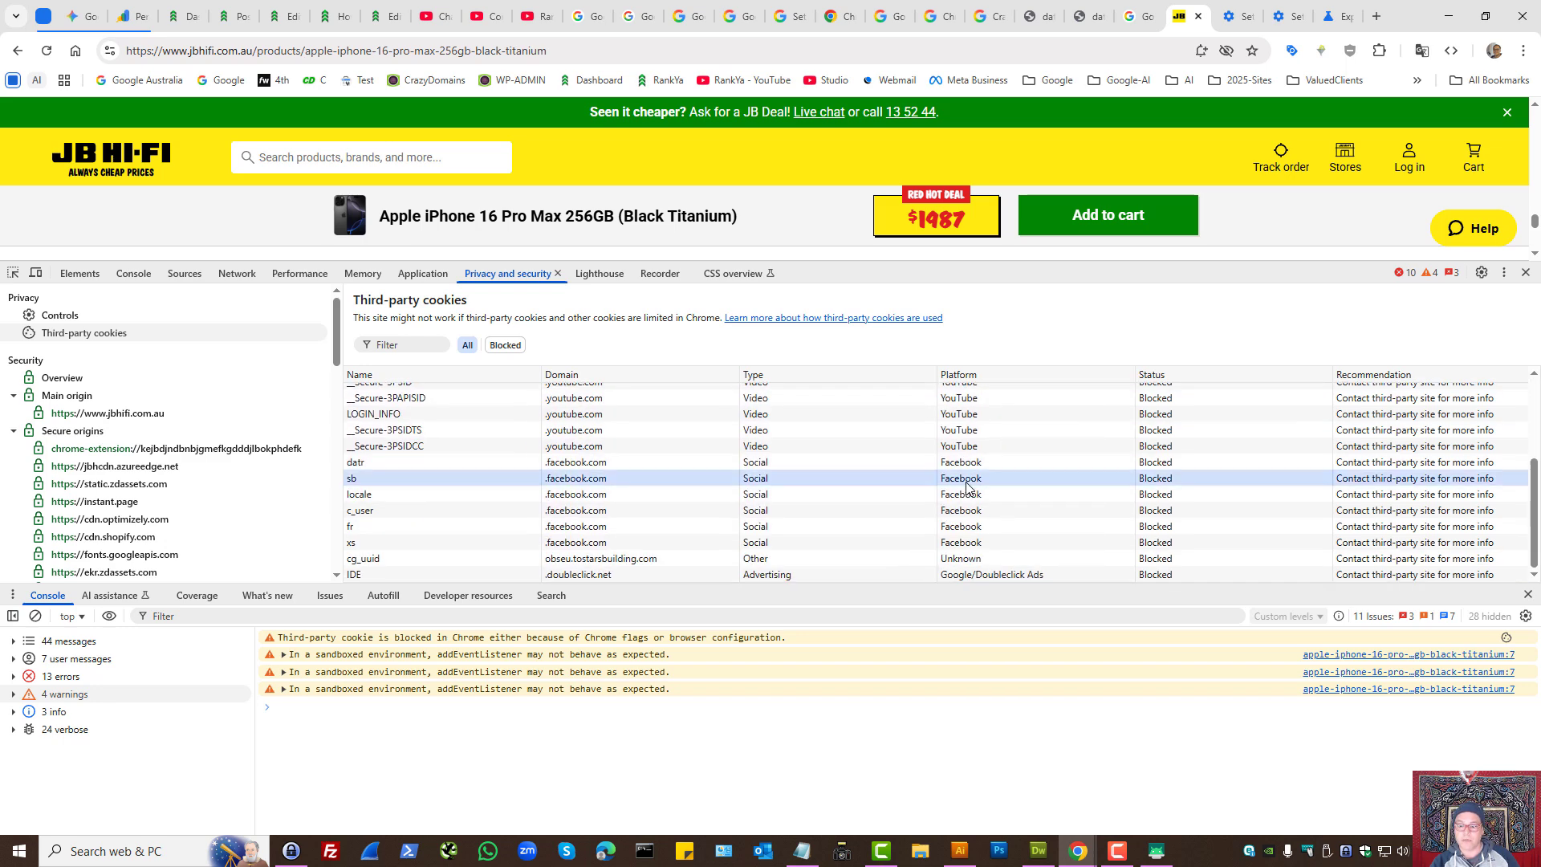
click(1002, 446)
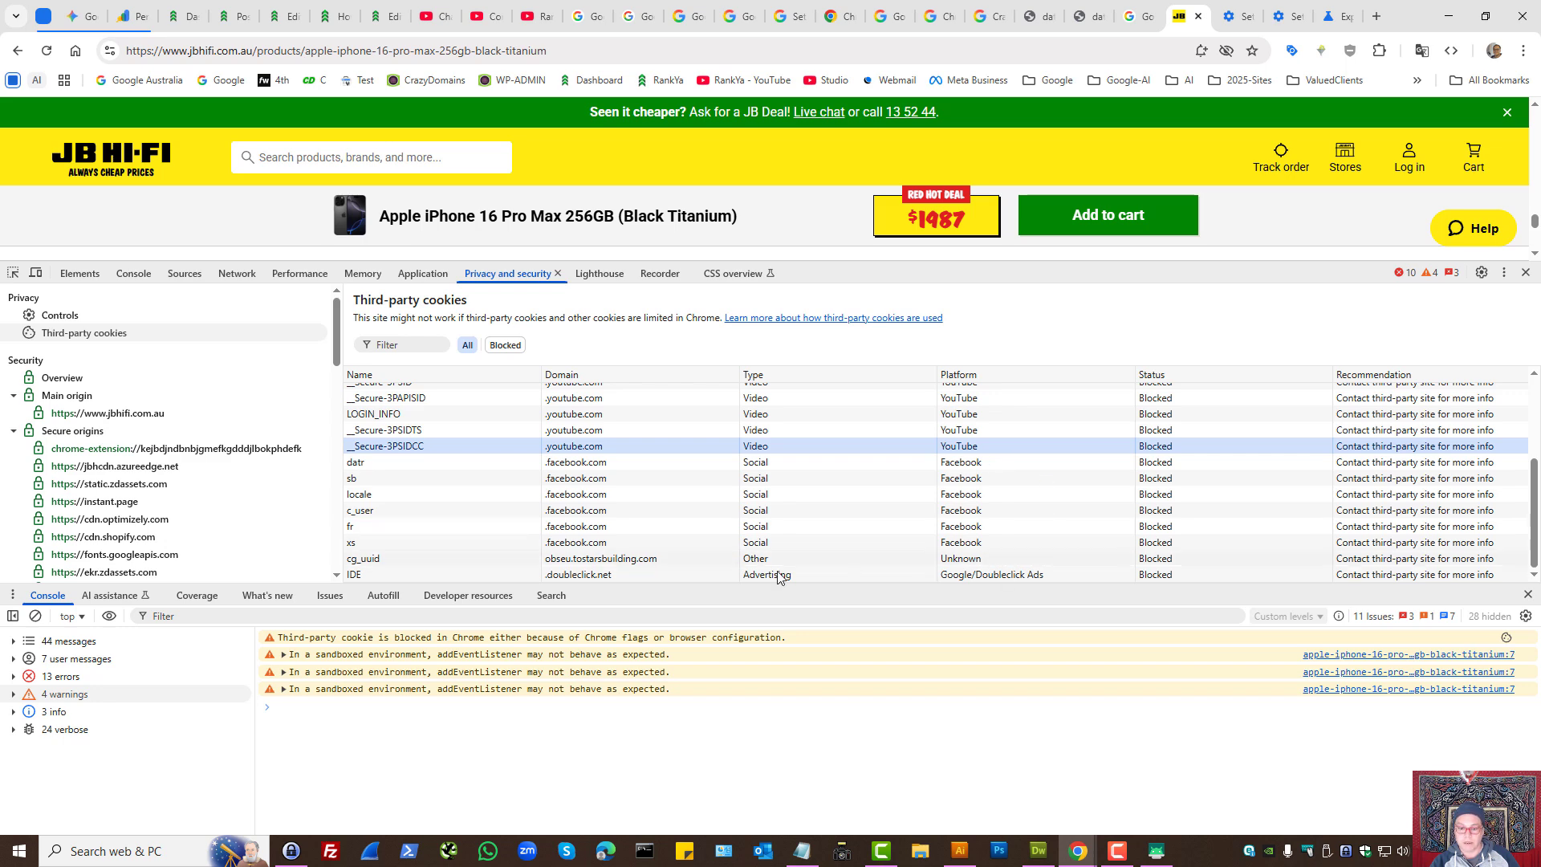